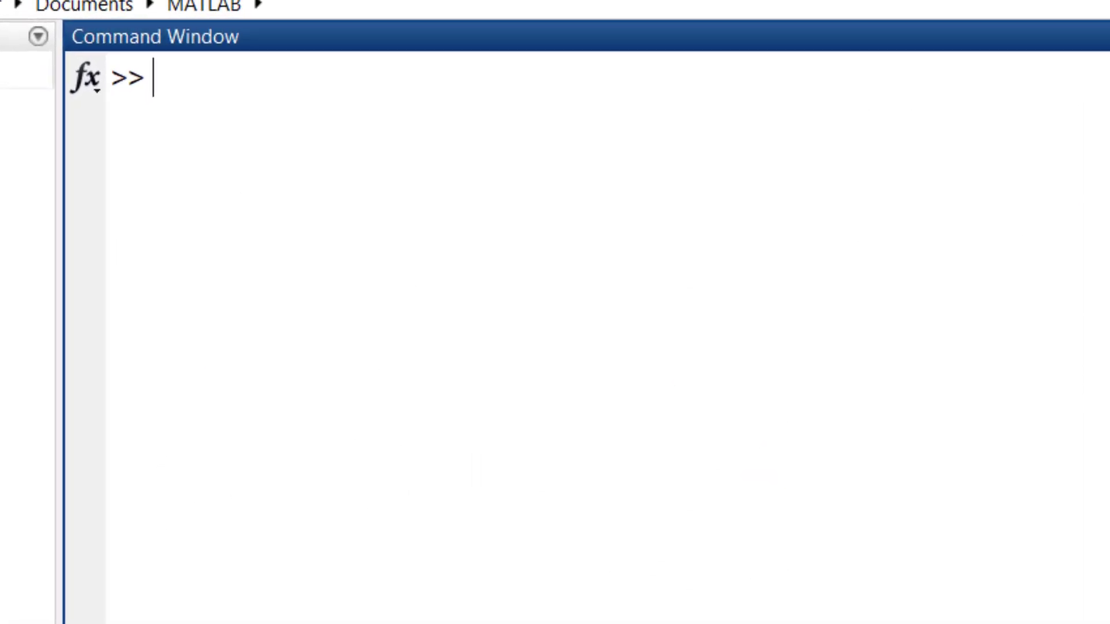
- Run pyversion to see MATLAB's configured Python version, which reports Python 3.8
text(pyversion)
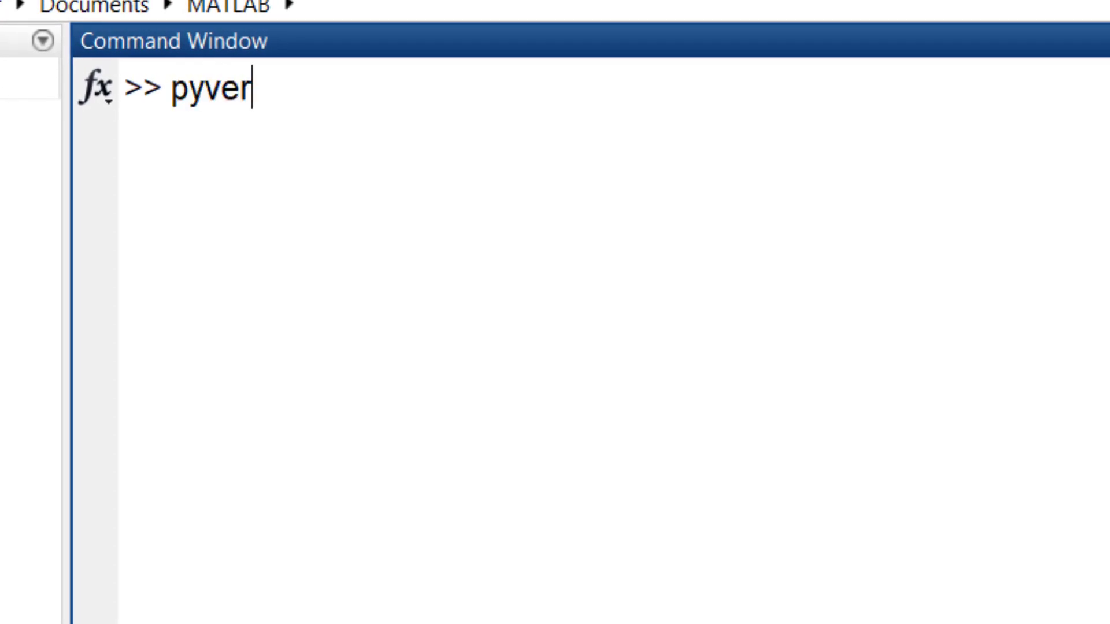
key(Return)
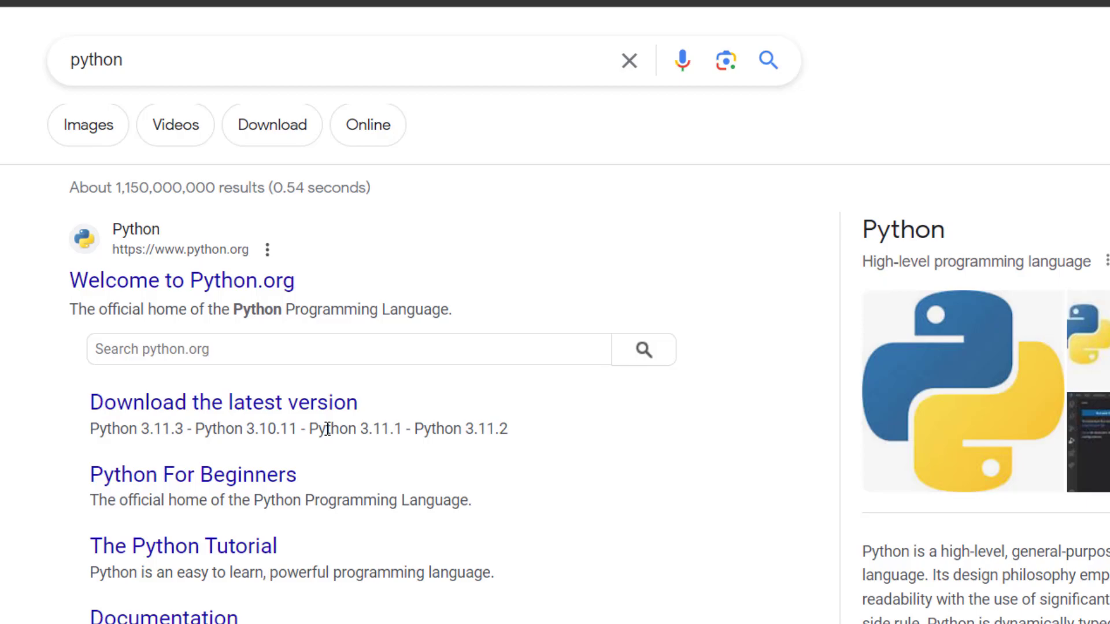
- Go to python.org from the Google results and download the latest Windows Python installer
click(324, 403)
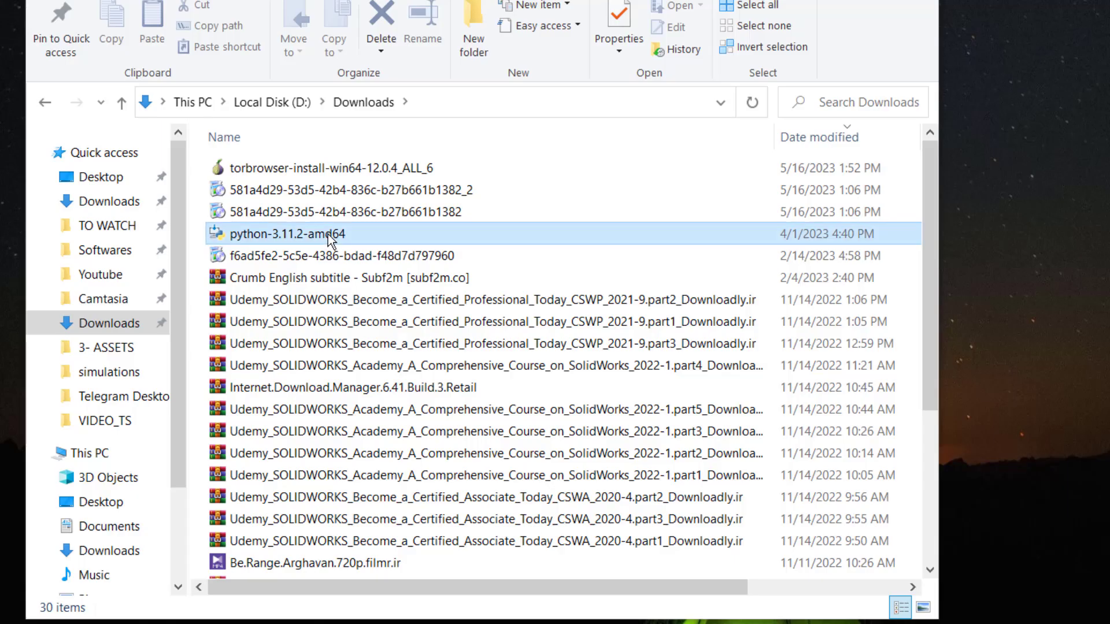
click(329, 237)
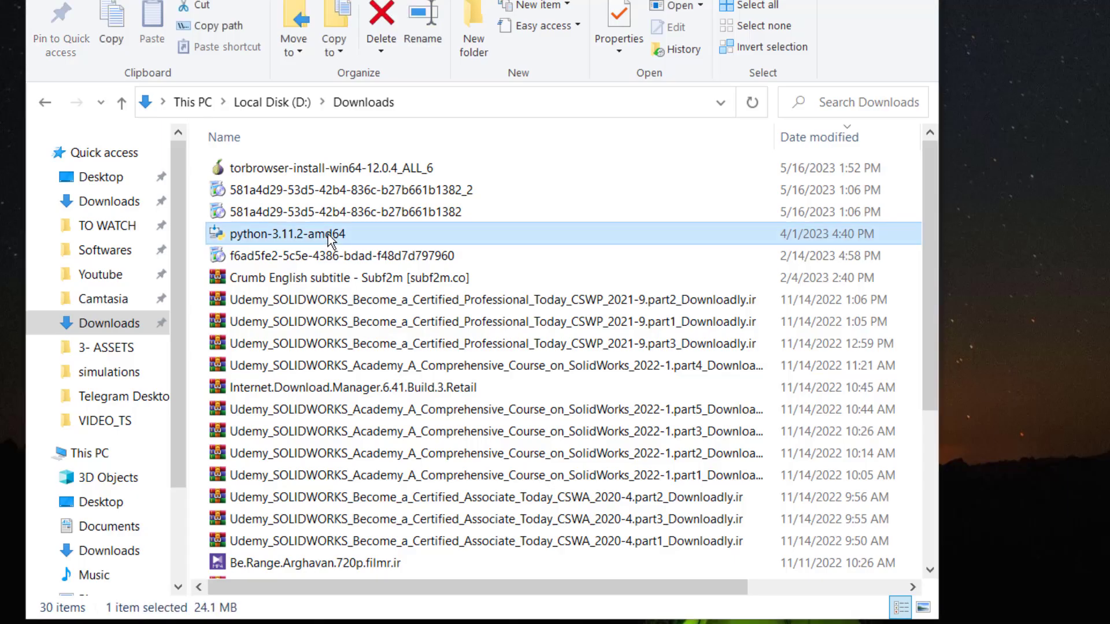
- Install Python 3.11.2 (64-bit) from python-3.11.2-amd64 with python.exe added to PATH
double_click(328, 235)
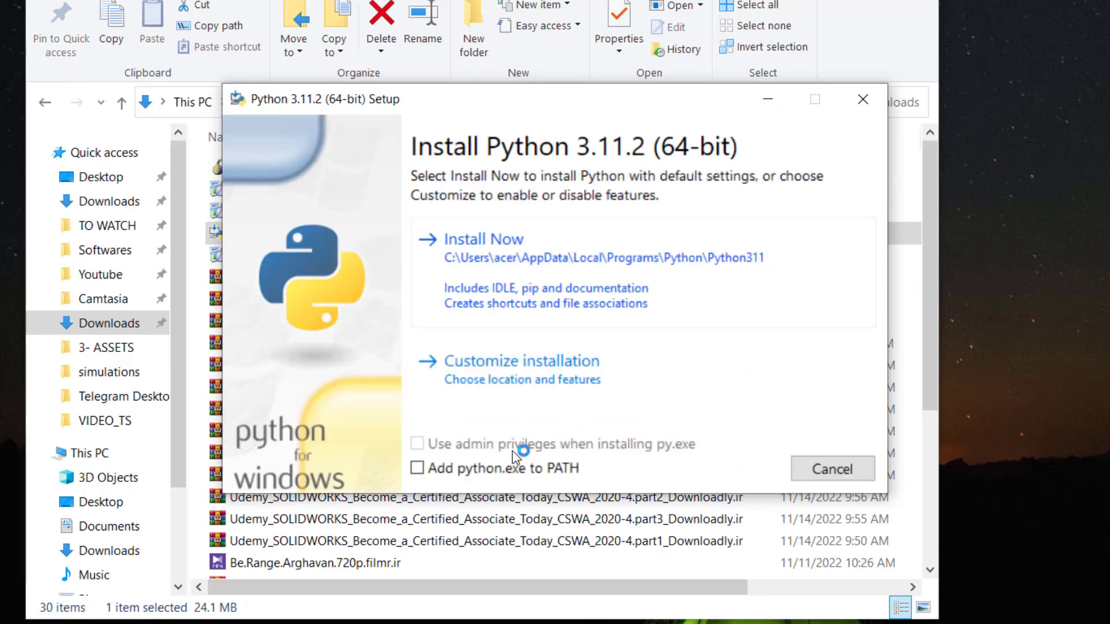
click(418, 468)
click(514, 276)
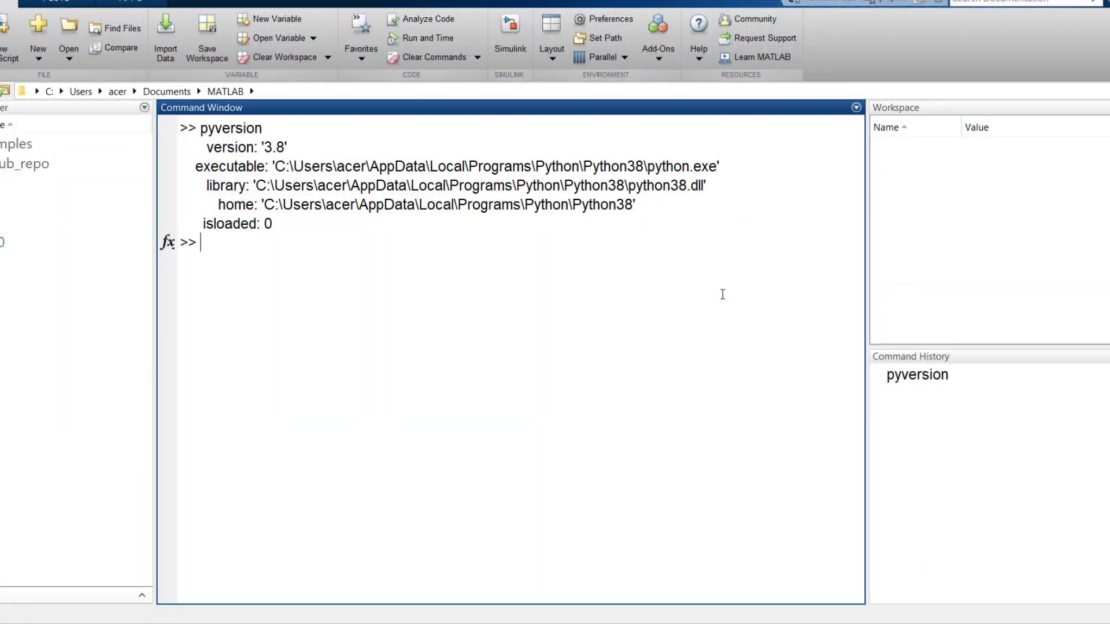
- Run pyversion again, which still shows Python 3.8 as configured
text(pyversion)
key(Return)
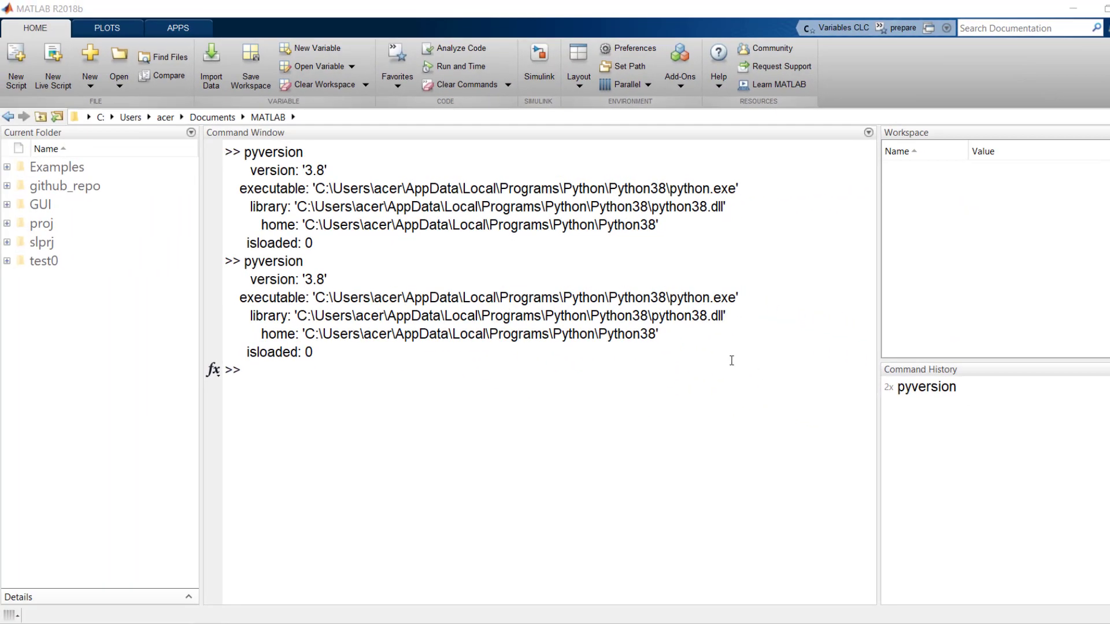
- Find the Python 3.11 (64-bit) app through Start search and open its Python311 install folder
key(super)
text(python)
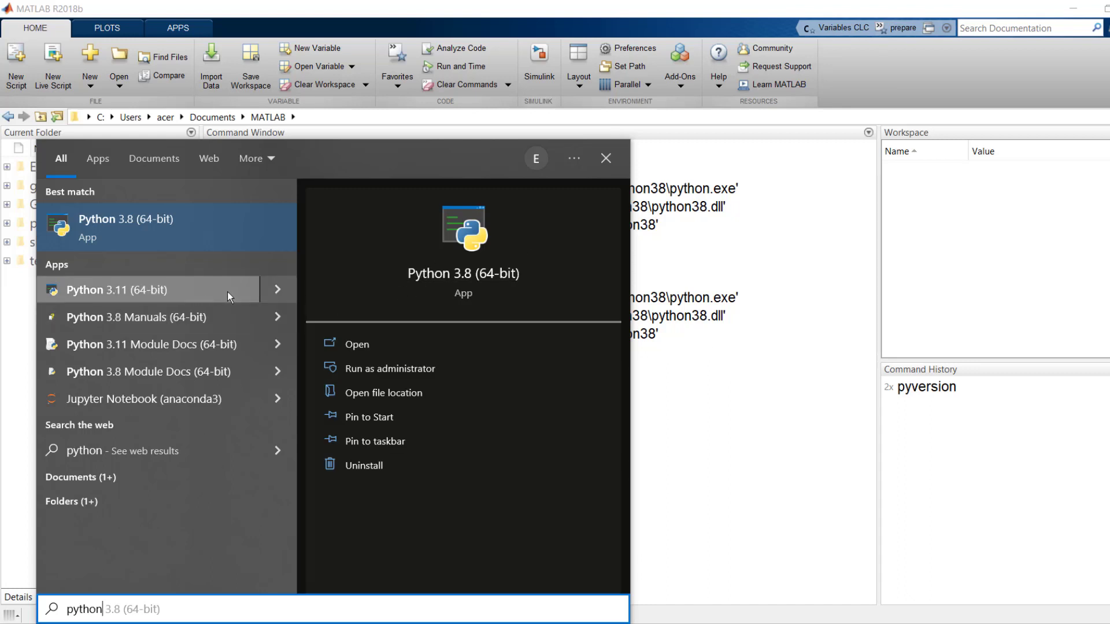
click(279, 289)
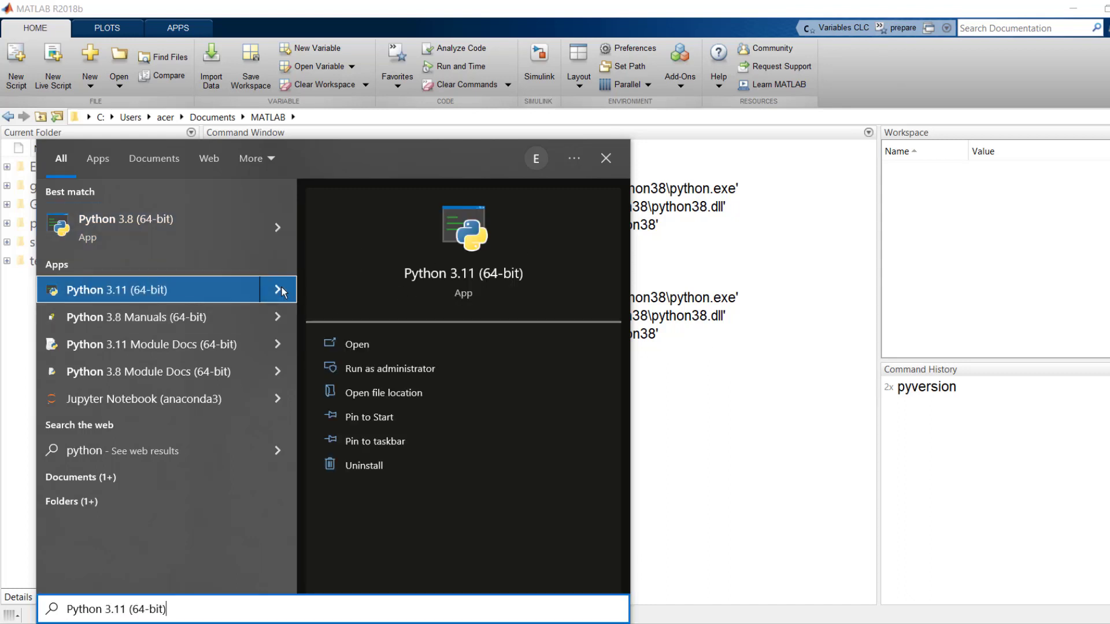
click(375, 394)
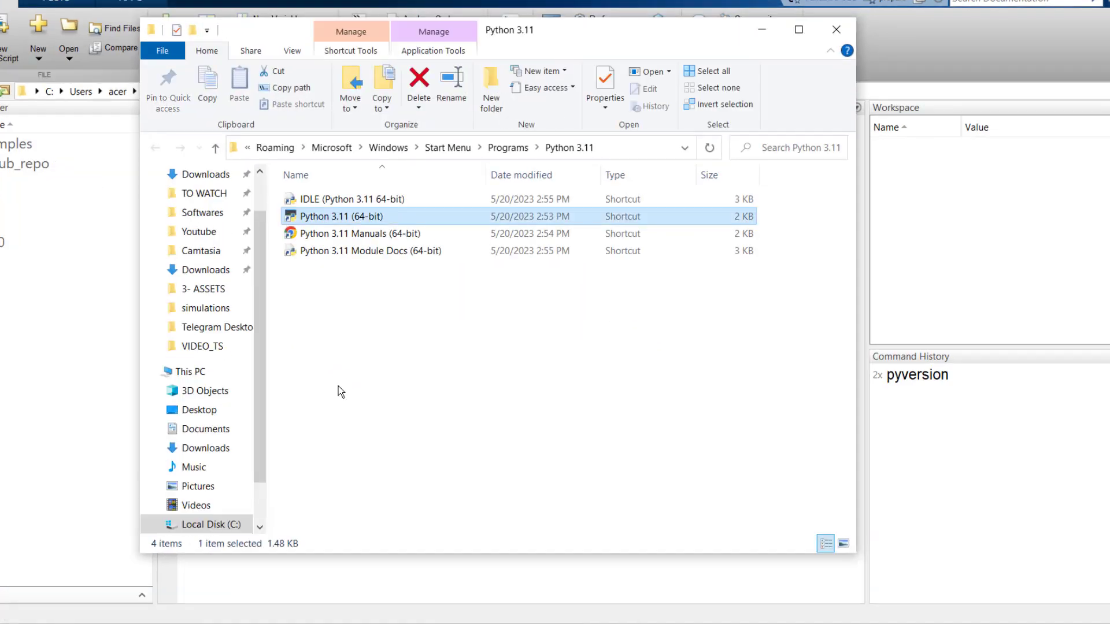
right_click(318, 222)
click(346, 247)
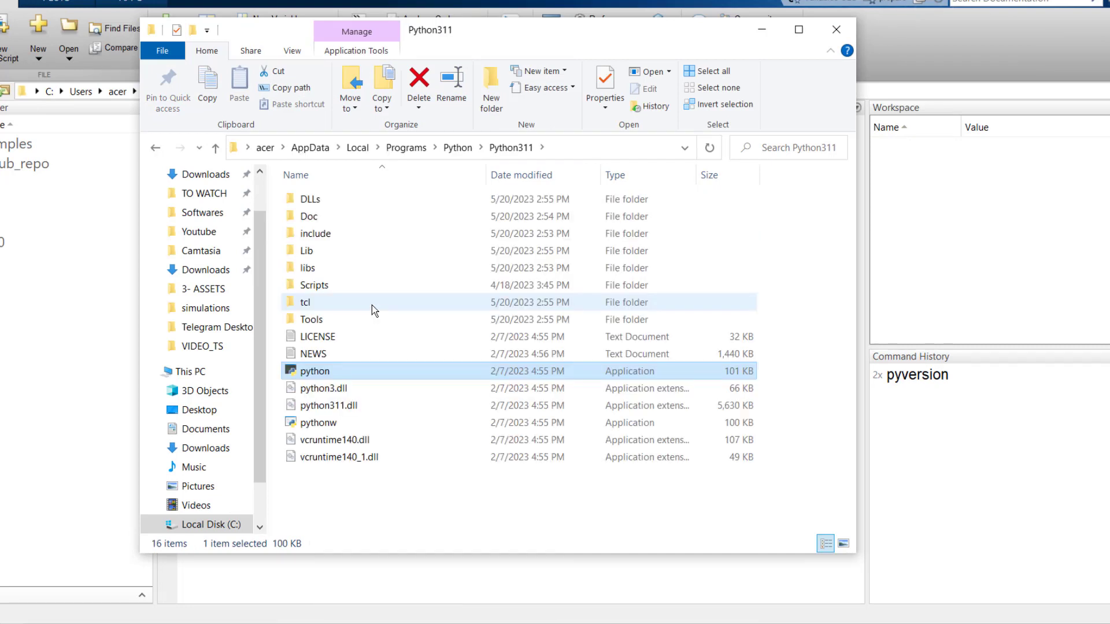
- Copy the Python311 folder's full path from the Explorer address bar
click(584, 147)
right_click(467, 147)
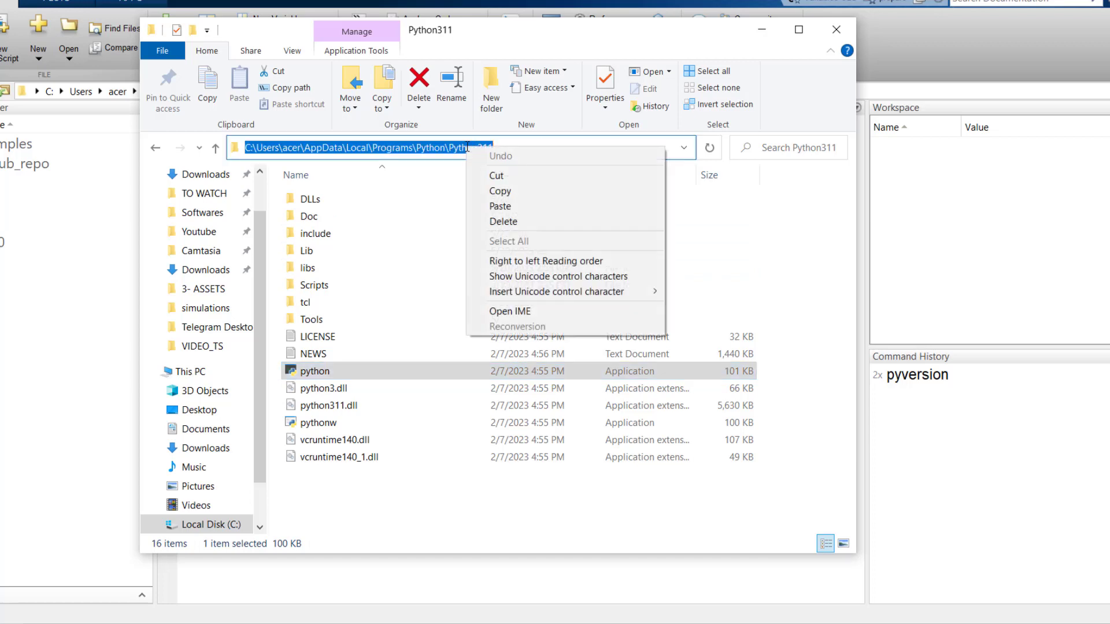
click(496, 192)
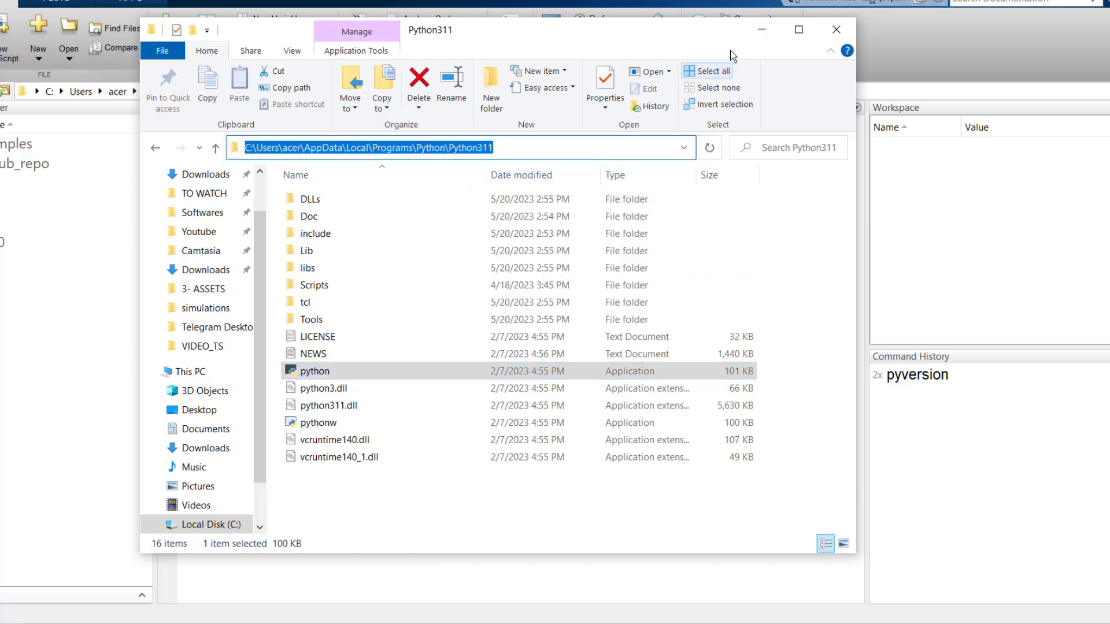
- Point pyversion at the Python311 path plus \python.exe, then confirm it reports Python 3.11
click(841, 29)
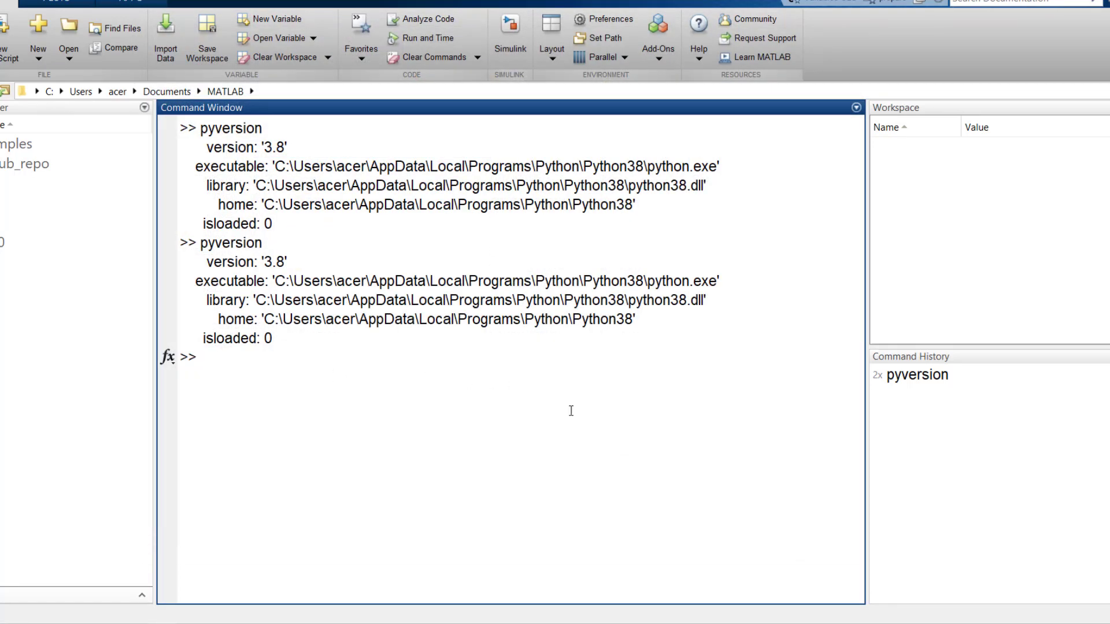
text(pyversion)
key(ctrl+v)
text(\pyth)
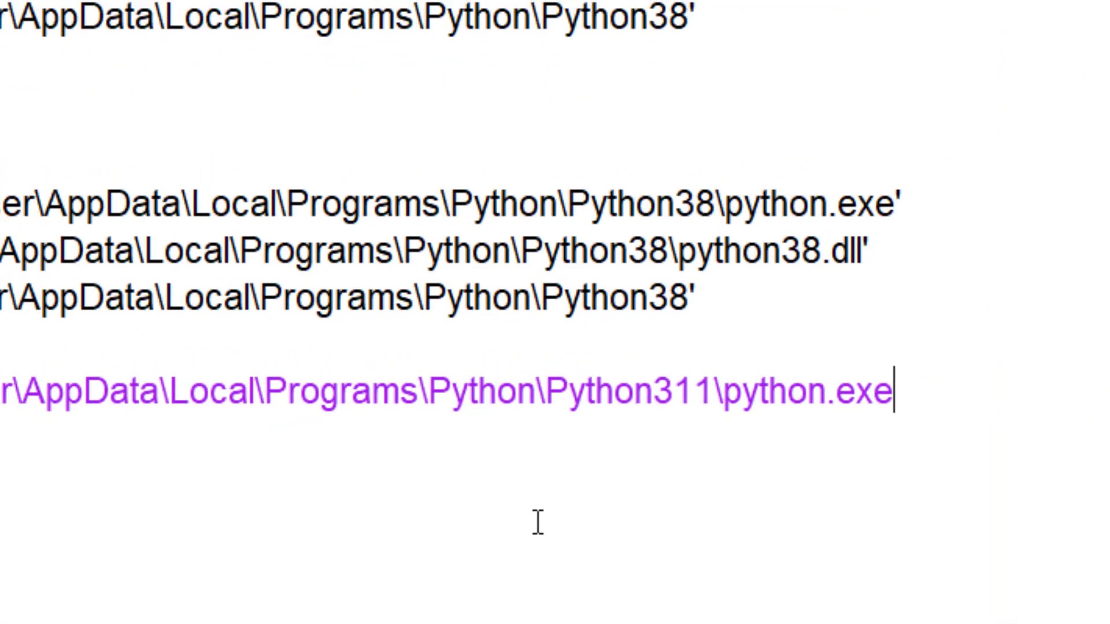
key(Return)
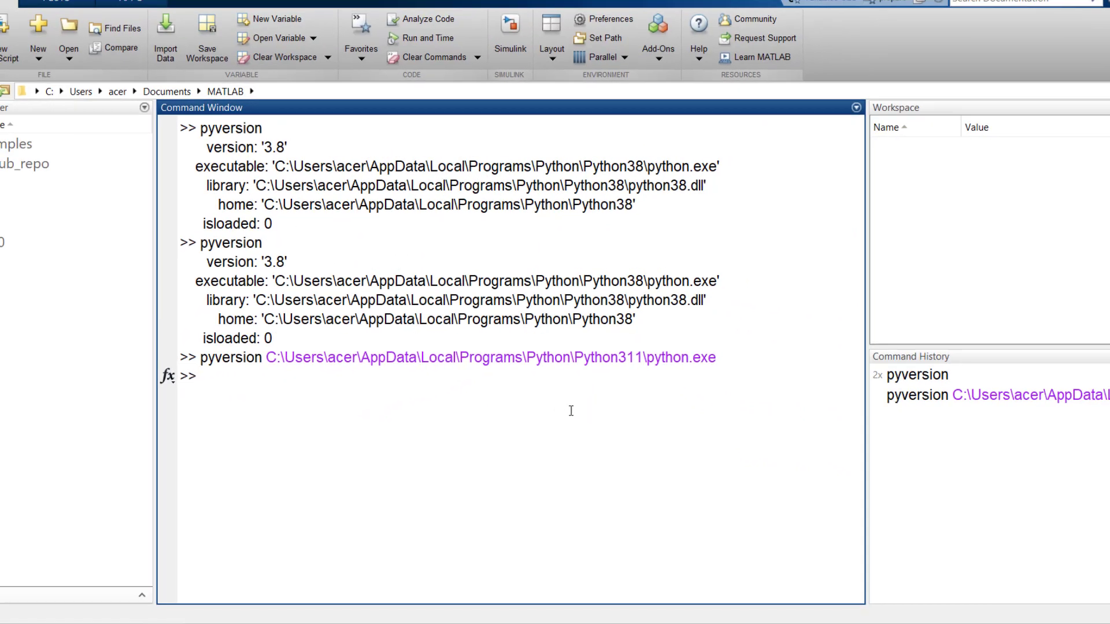
key(Up)
key(Up)
key(Return)
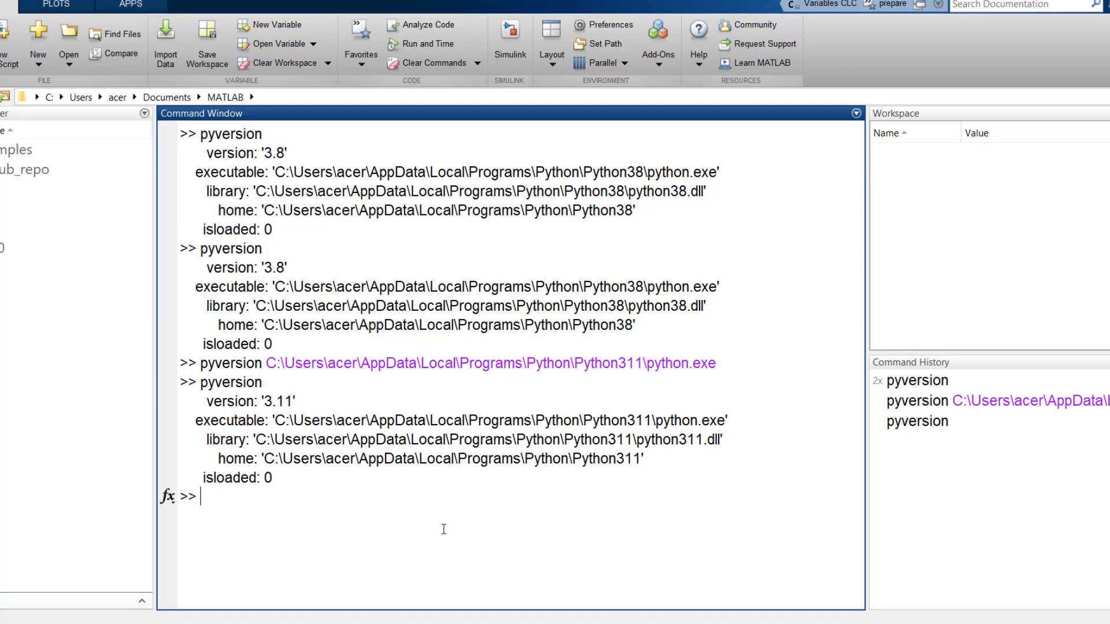
- Install CoolProp 6.4.3.post1 for Python 3.11 with pip, then paste the PropsSI test call
key(ctrl+v)
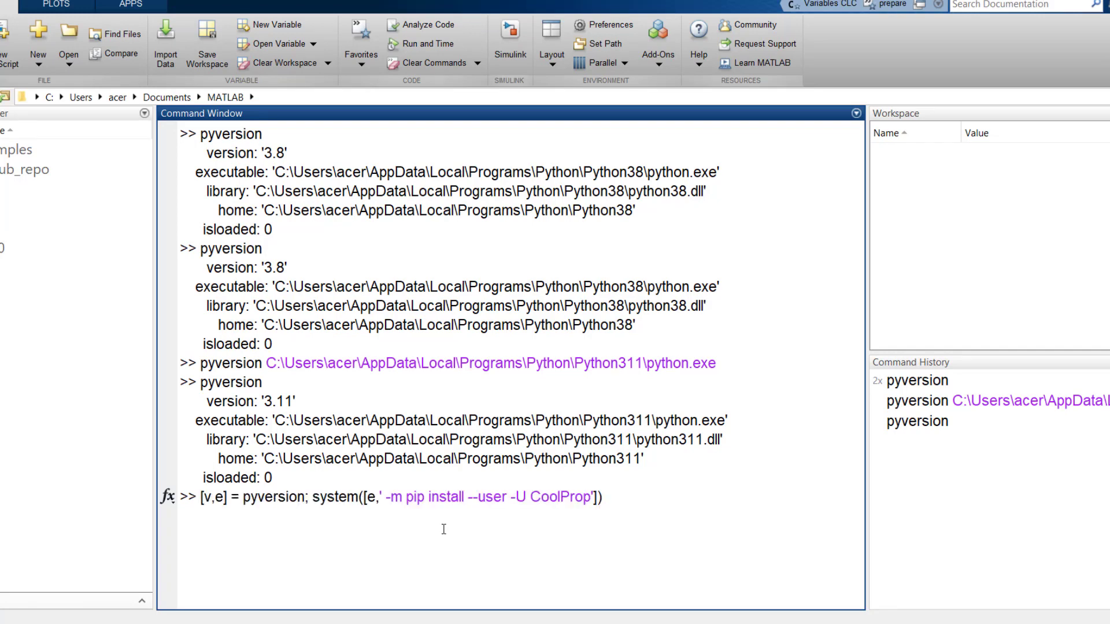
key(Return)
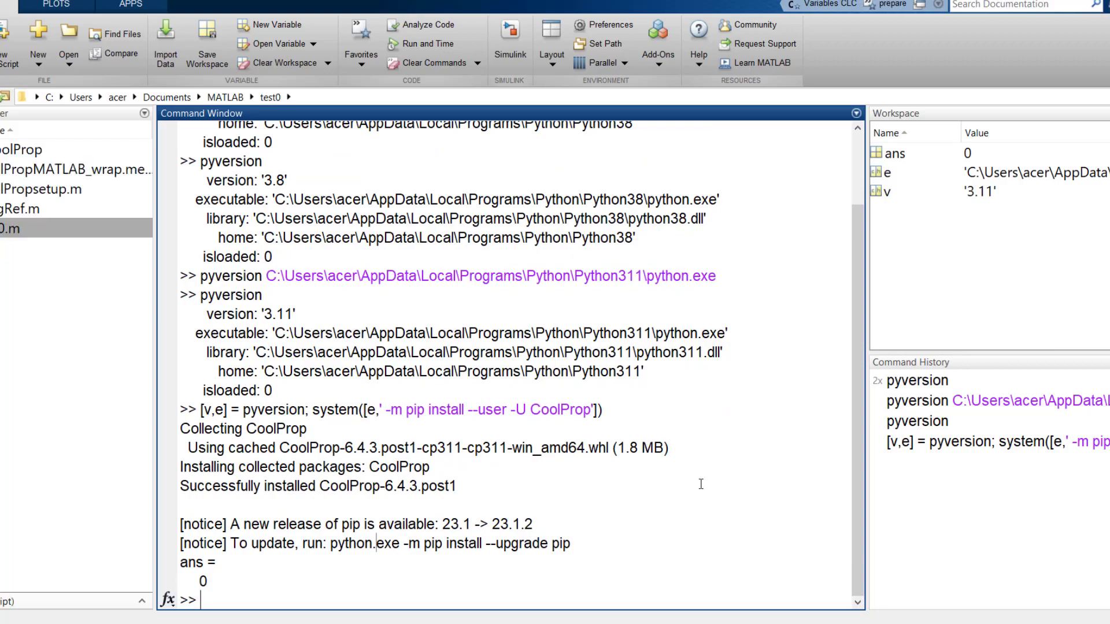
key(ctrl+v)
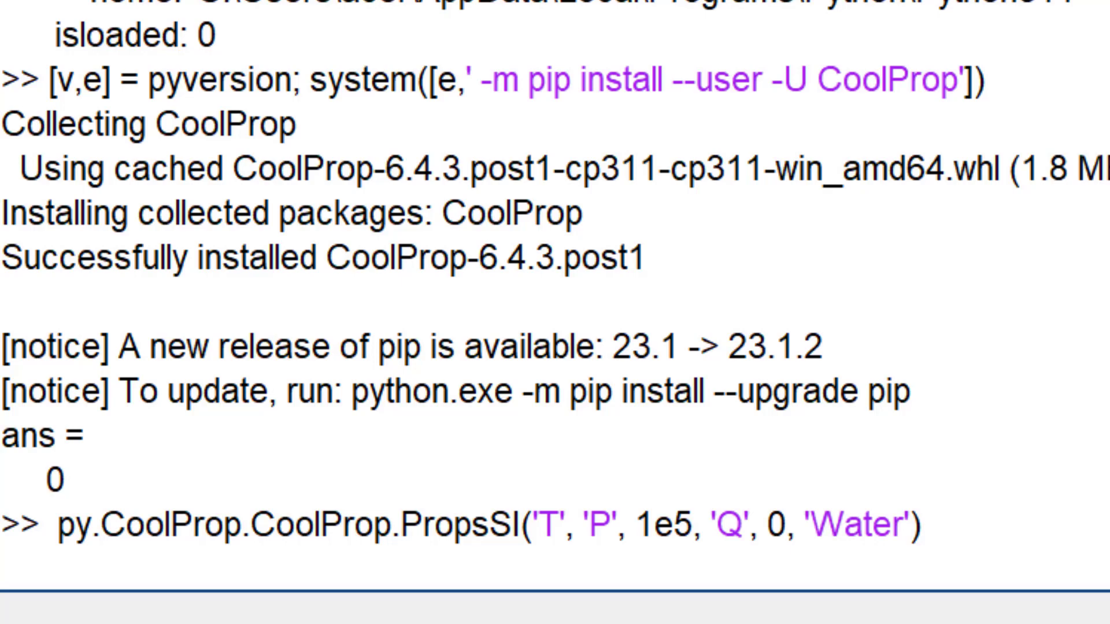
- Run PropsSI('T','P',1e5,'Q',0,'Water'), which returns 372.7559 K
key(Return)
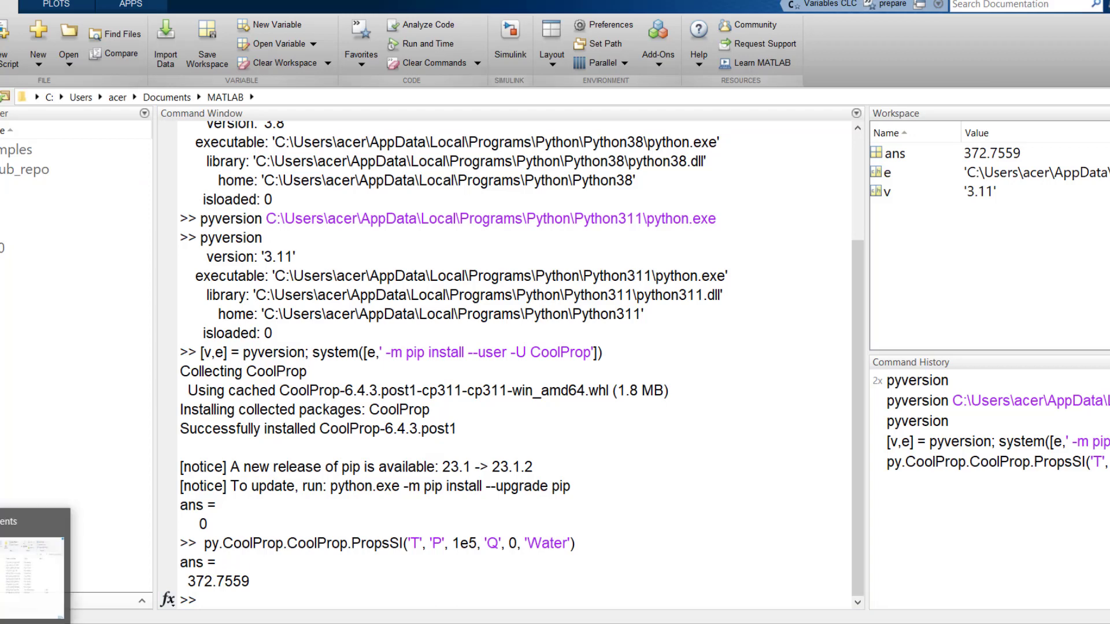
- Paste the coolprop archive into Documents and extract it into a coolprop folder
key(super+e)
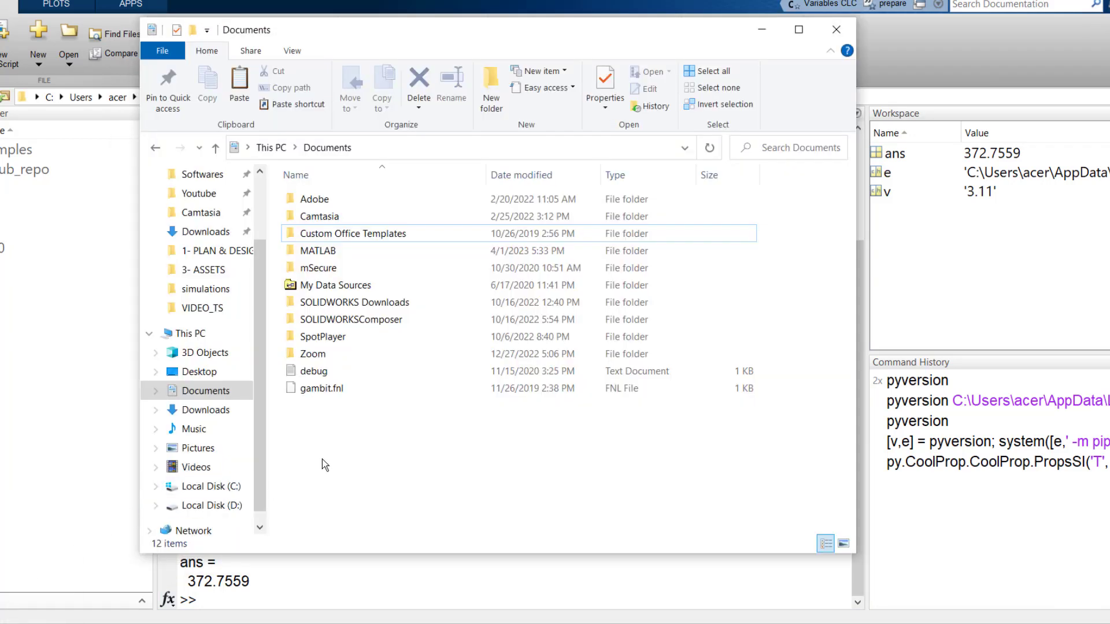
right_click(321, 459)
click(359, 340)
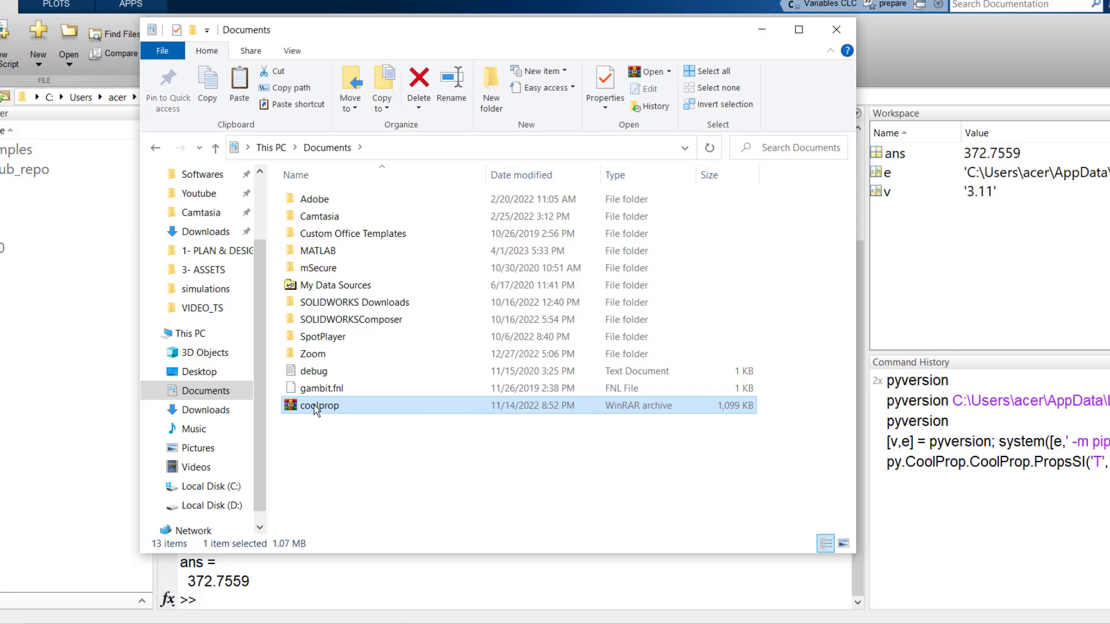
right_click(314, 405)
click(382, 113)
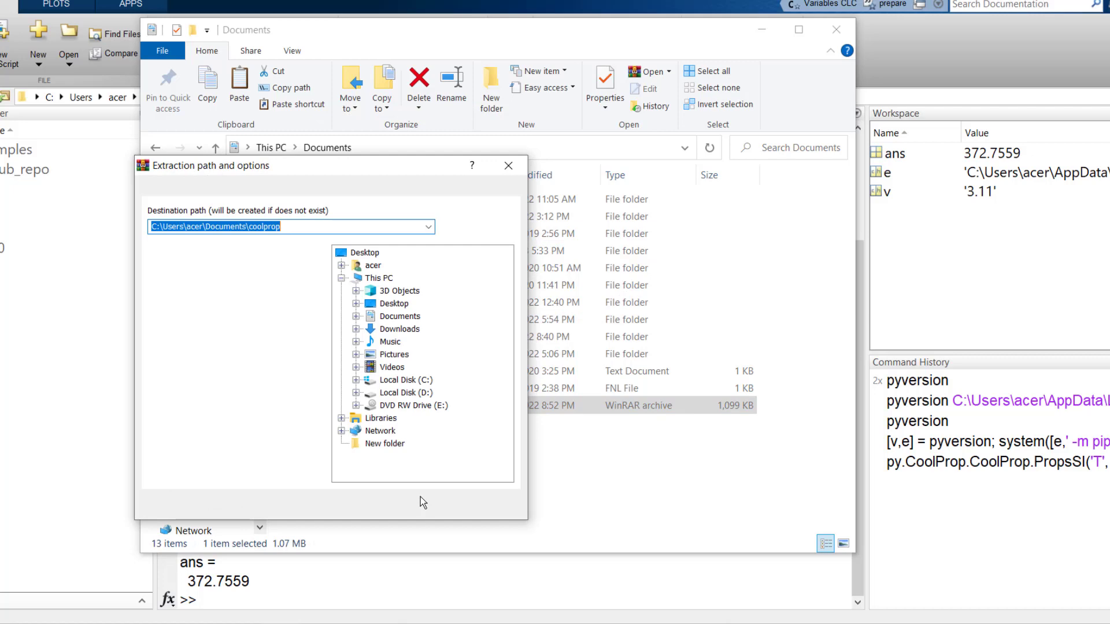
click(373, 503)
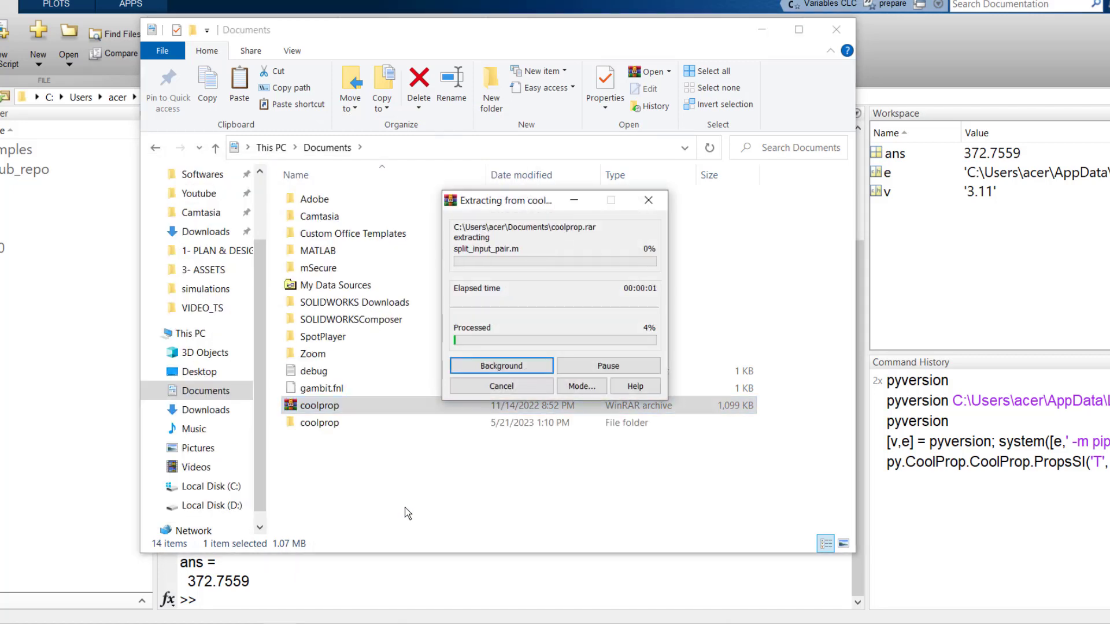
- Copy the Documents\coolprop folder path and close File Explorer
double_click(331, 424)
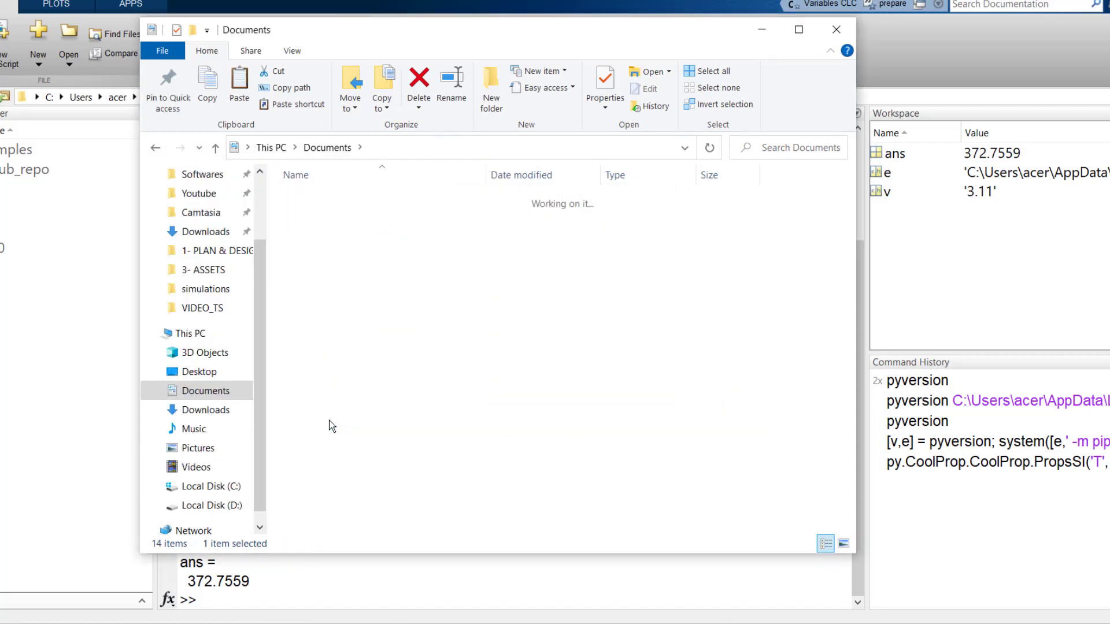
click(470, 150)
right_click(382, 148)
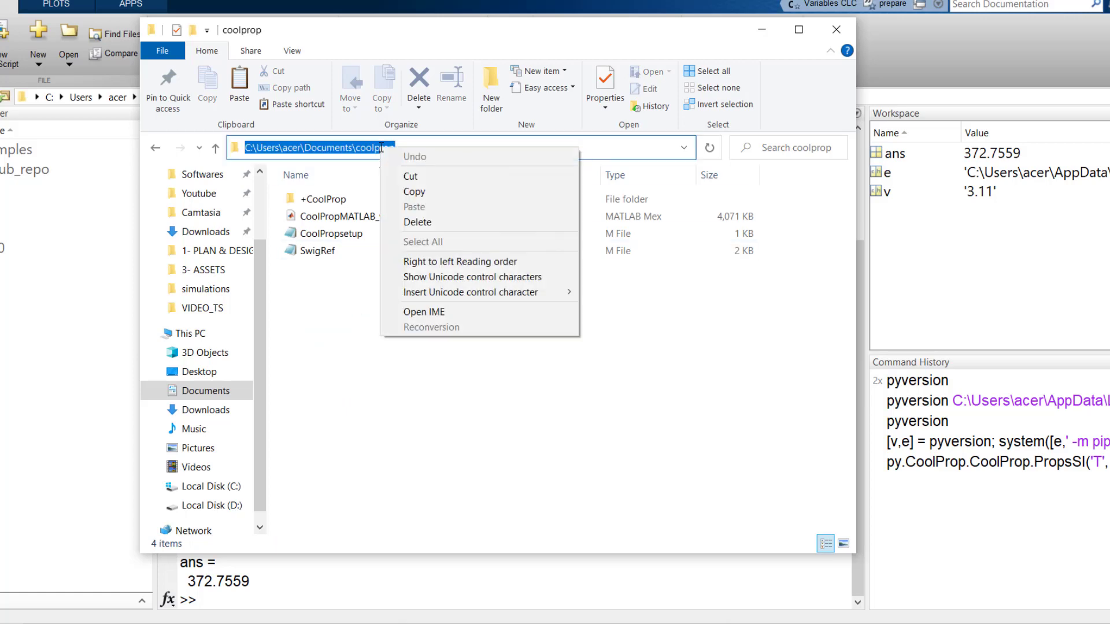
click(409, 190)
click(830, 30)
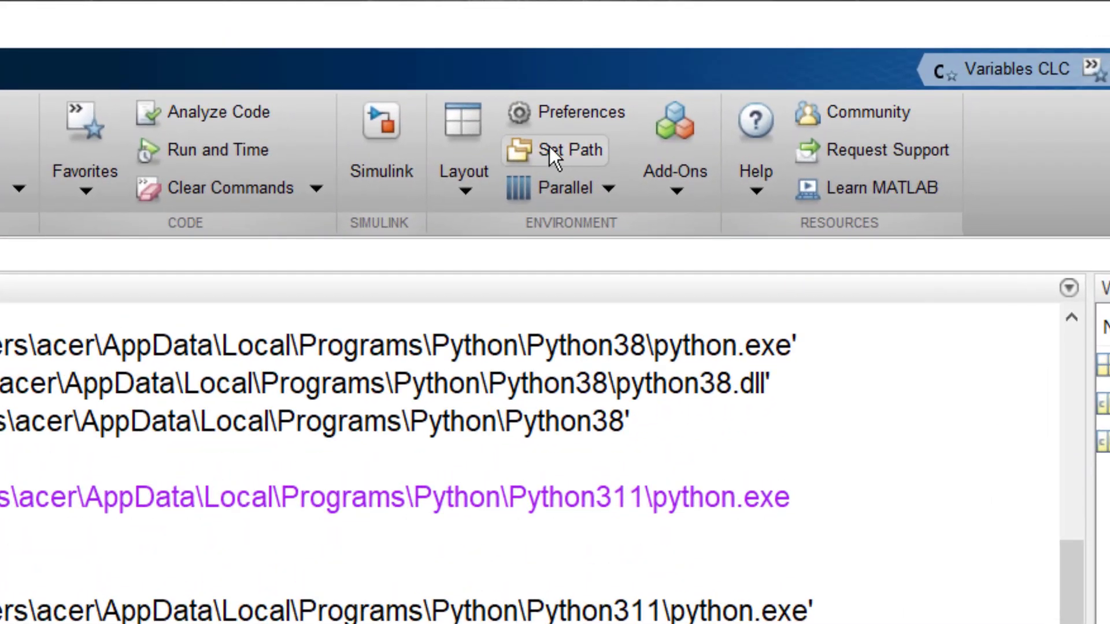
- Add the pasted C:\Users\acer\Documents\coolprop folder in Set Path, then save and close
click(549, 146)
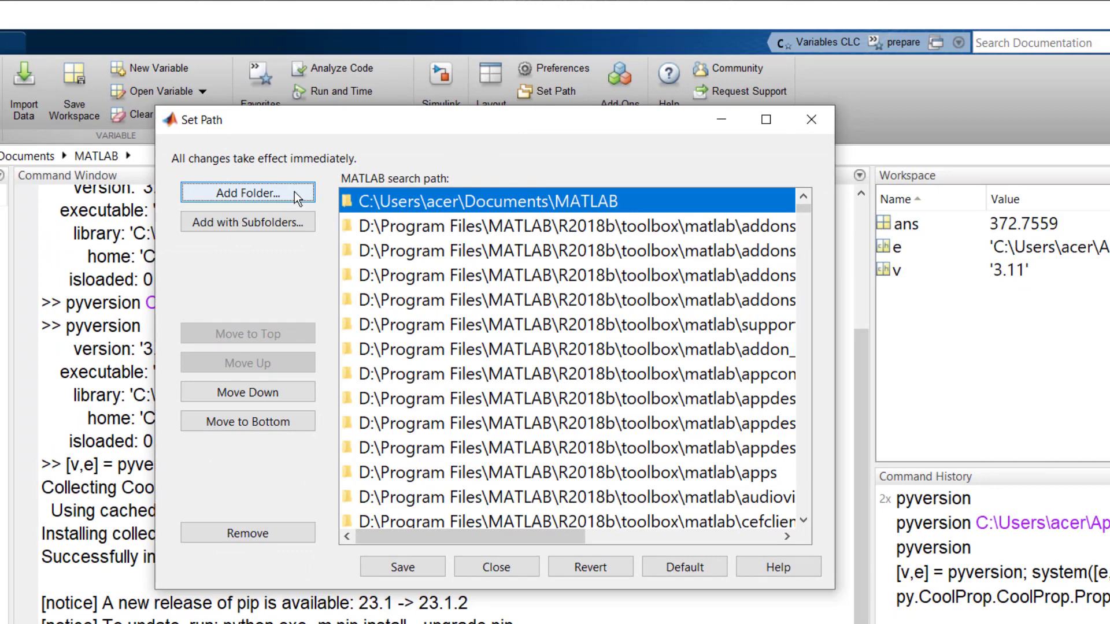
click(294, 192)
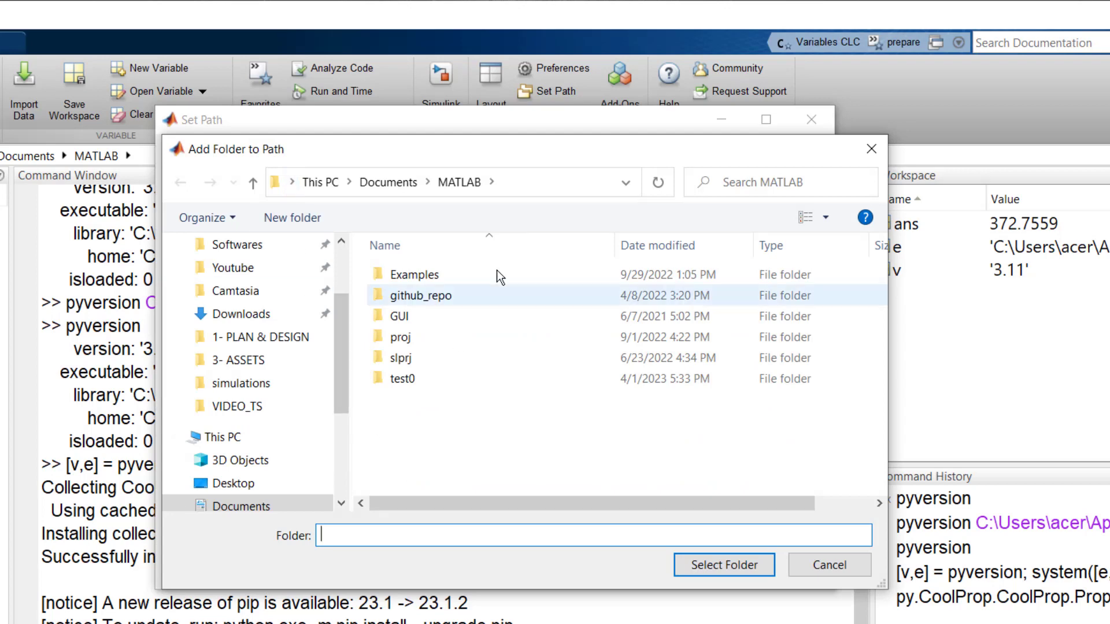
click(543, 183)
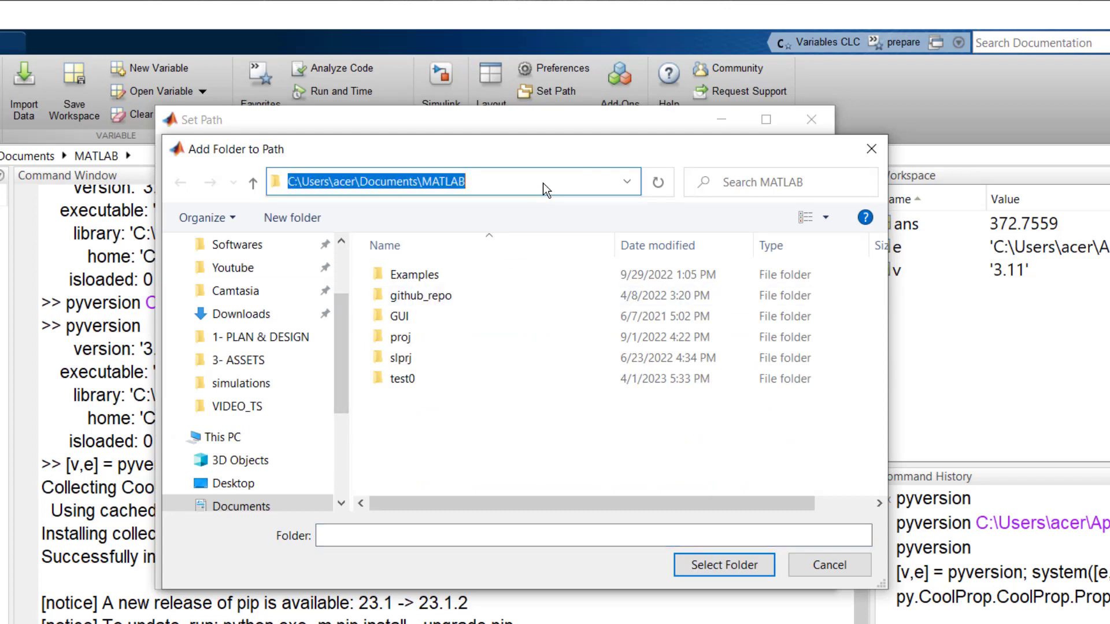
key(ctrl+v)
key(Return)
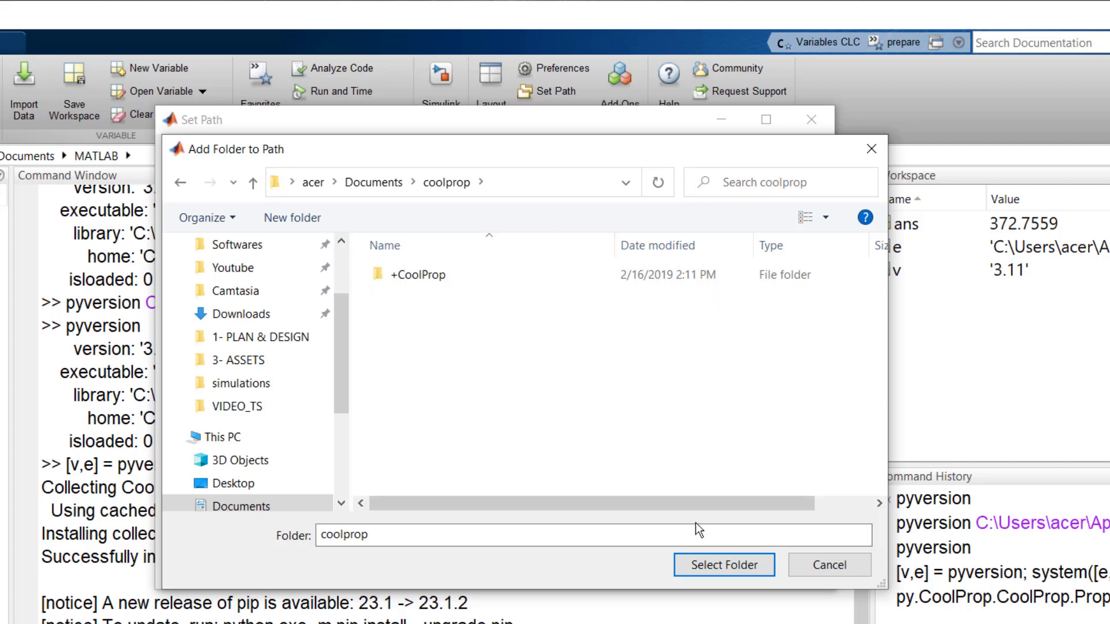
click(701, 566)
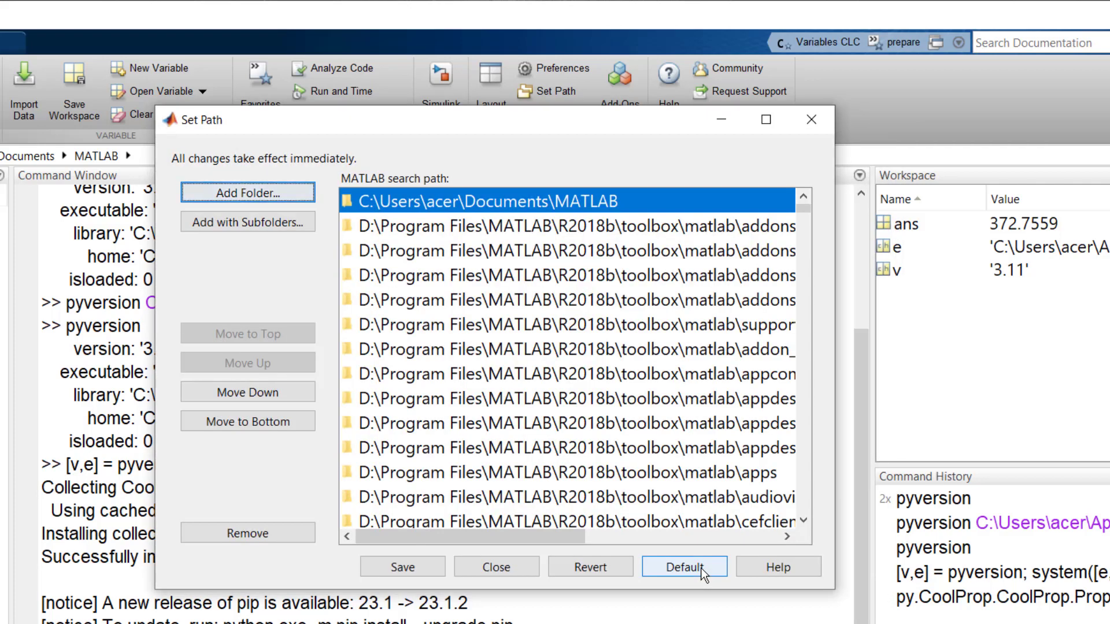
click(403, 567)
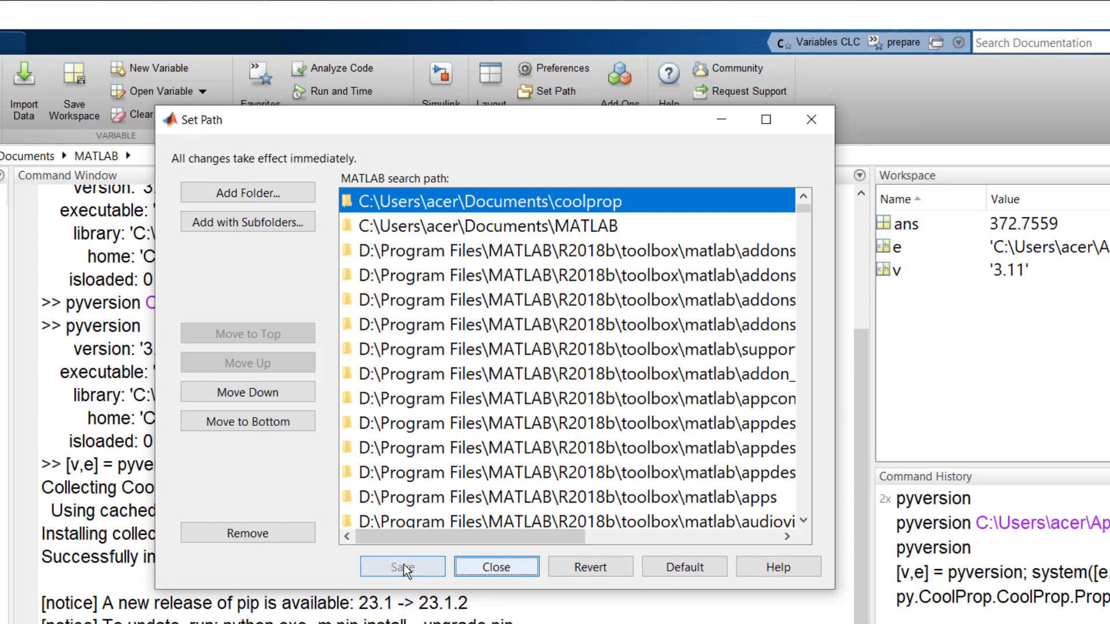
click(496, 568)
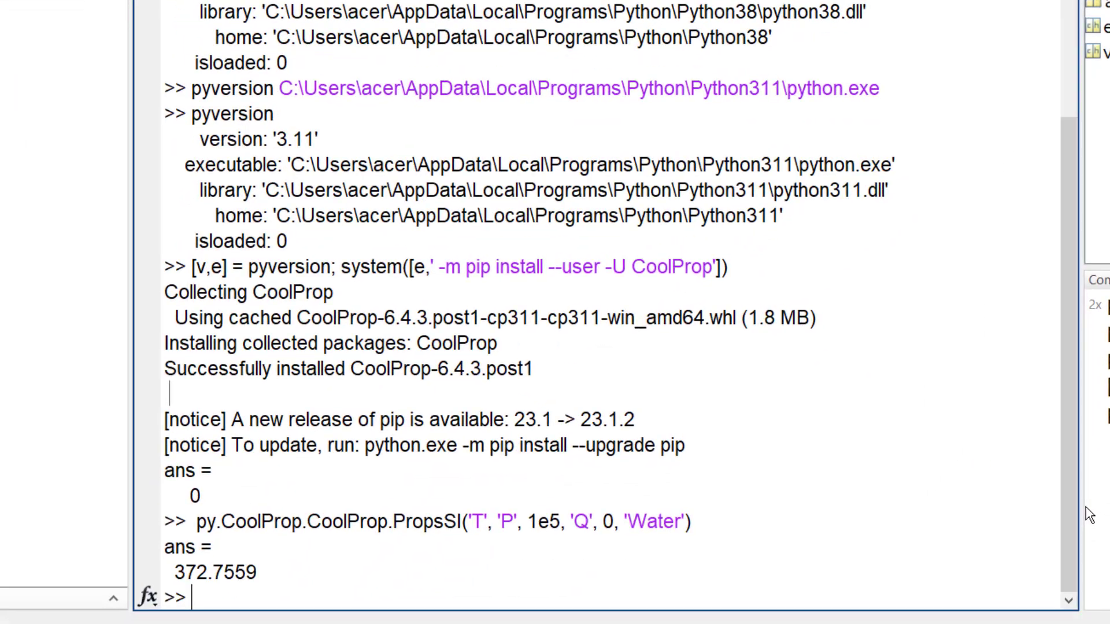
- Run CoolProp.PropsSI('T','P',1e5,'Q',0,'Water') to get water's boiling temperature of 372.7559 K
key(ctrl+v)
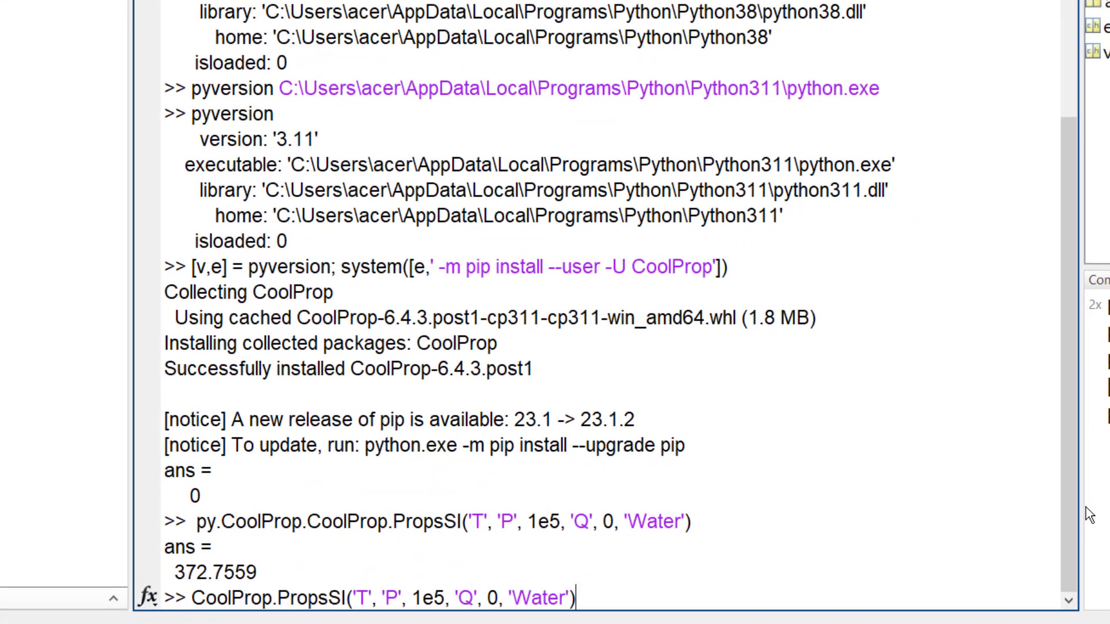
key(Return)
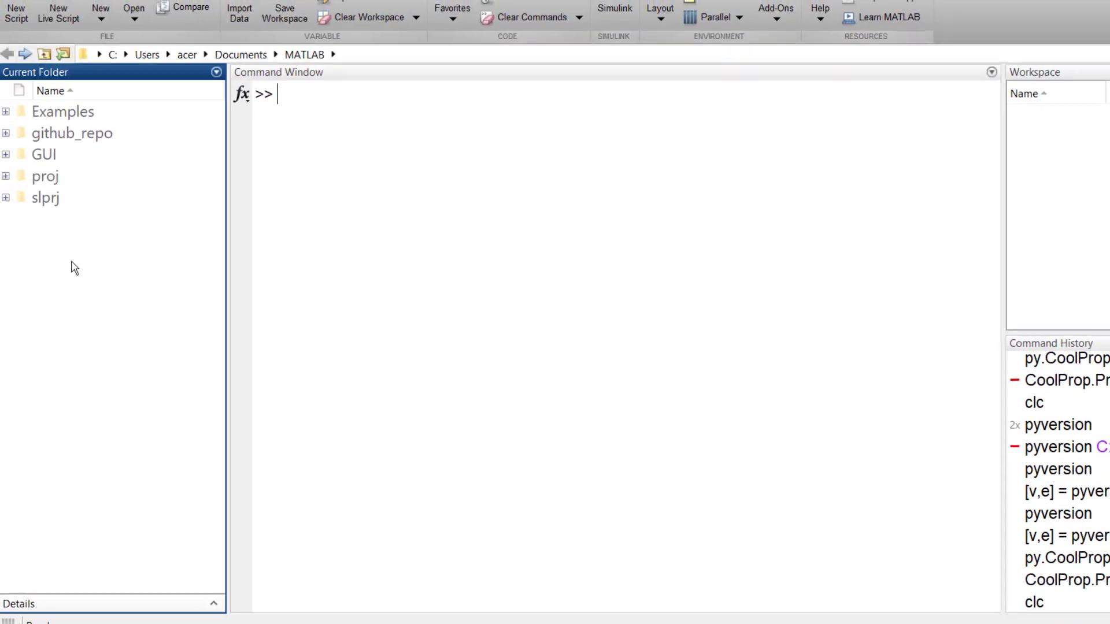
- Create a New Folder in MATLAB's Current Folder and open it
right_click(67, 260)
mouse_move(196, 292)
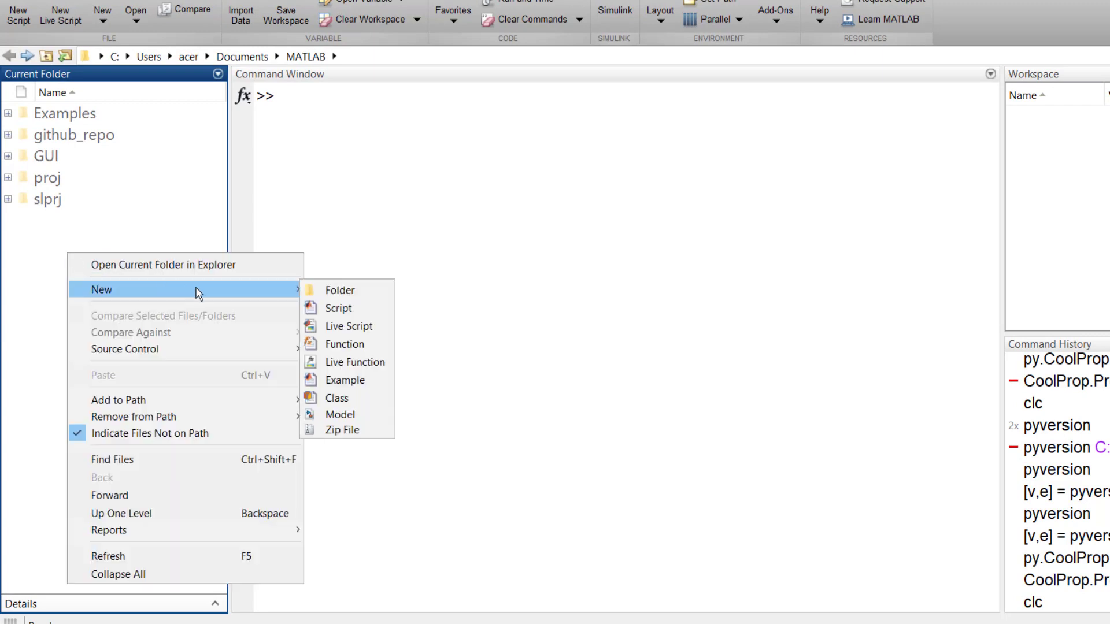
click(336, 291)
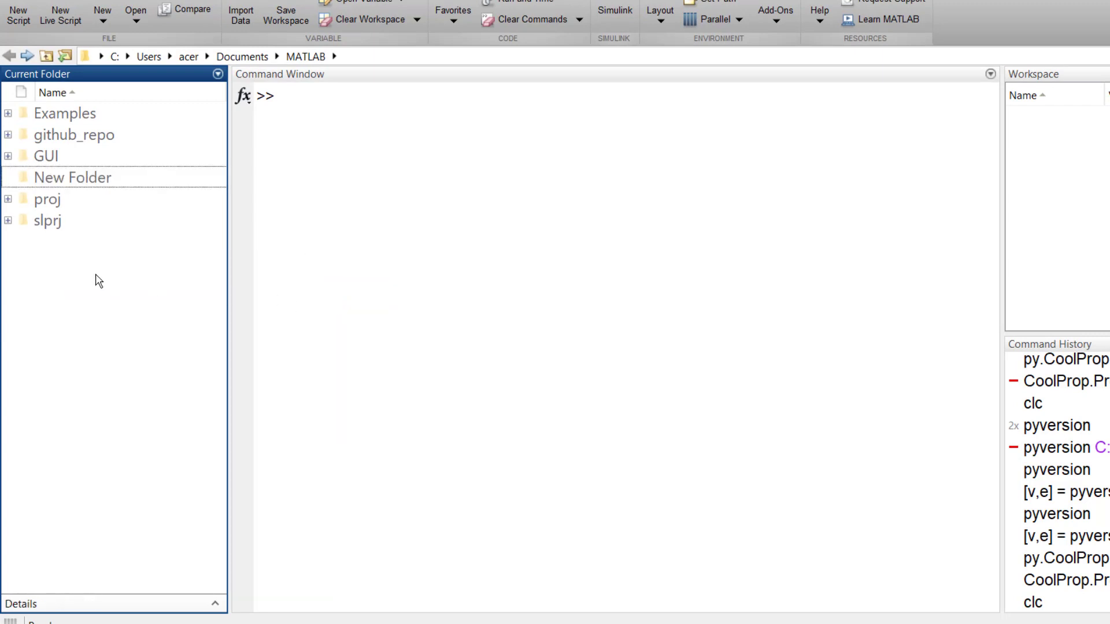
click(67, 175)
double_click(67, 178)
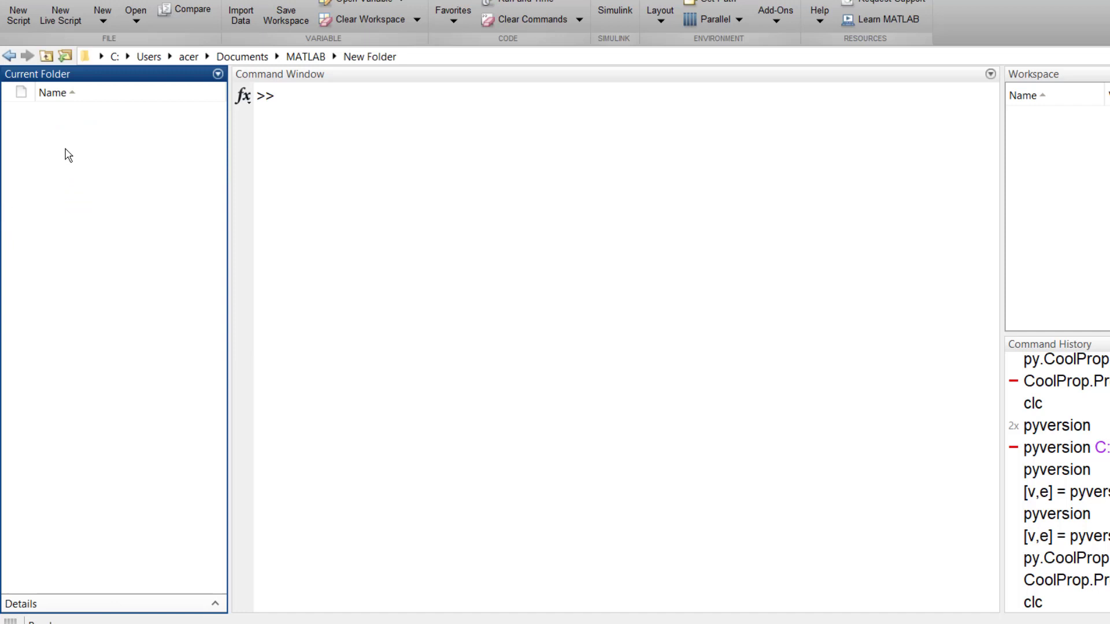
- Save a script untitled.m containing h1 = CoolProp.PropsSI('H', 'T', 300, 'P', 1e5, 'water'), then open File Explorer
right_click(65, 150)
mouse_move(138, 191)
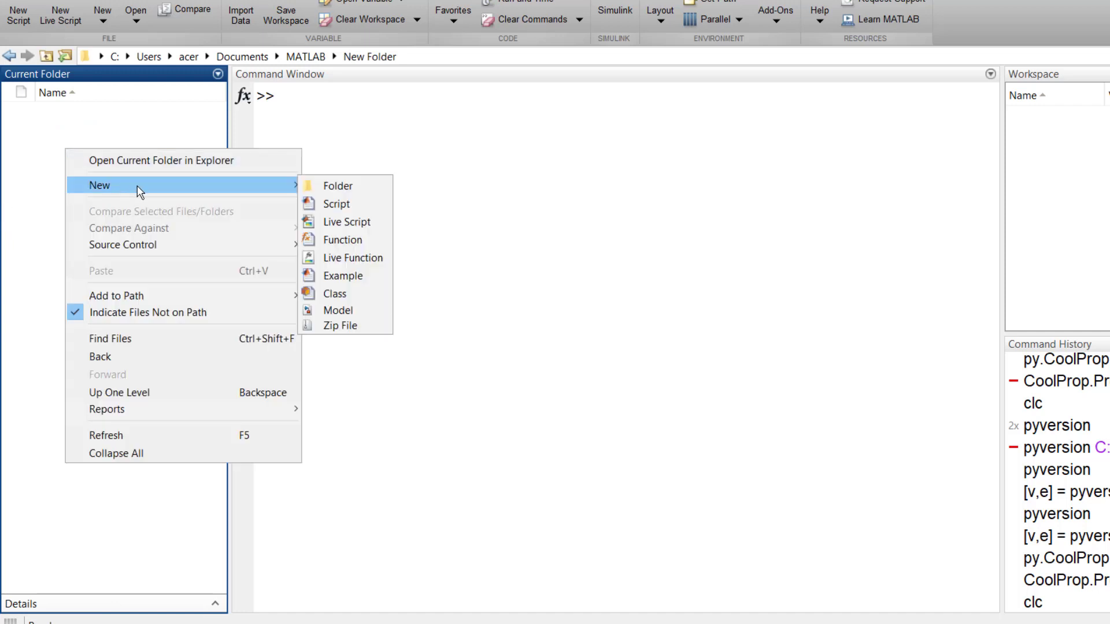
click(334, 203)
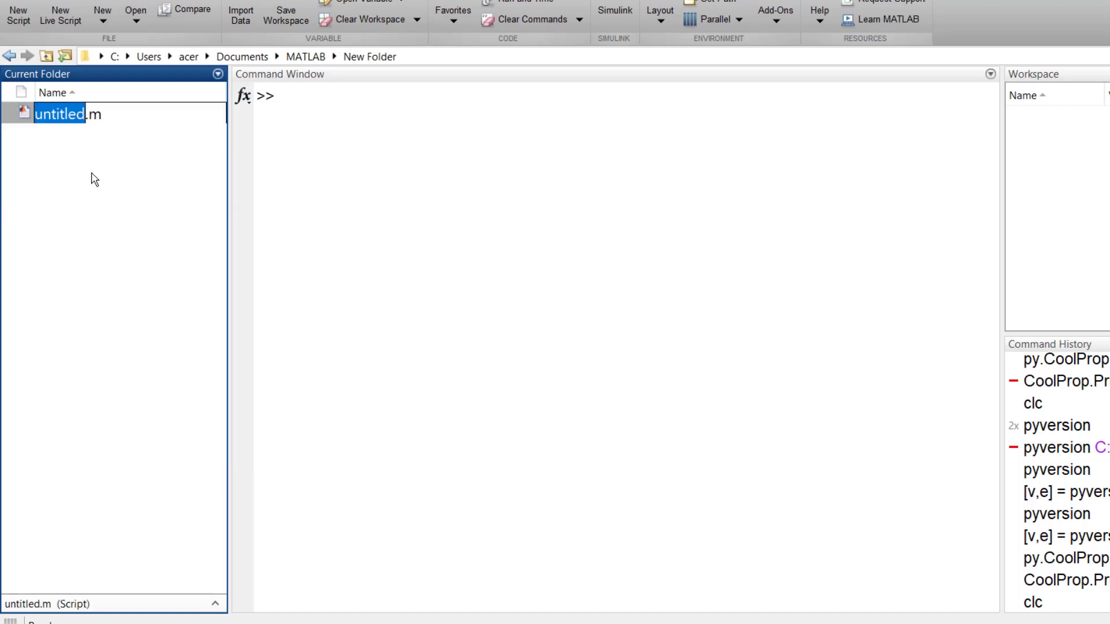
key(Return)
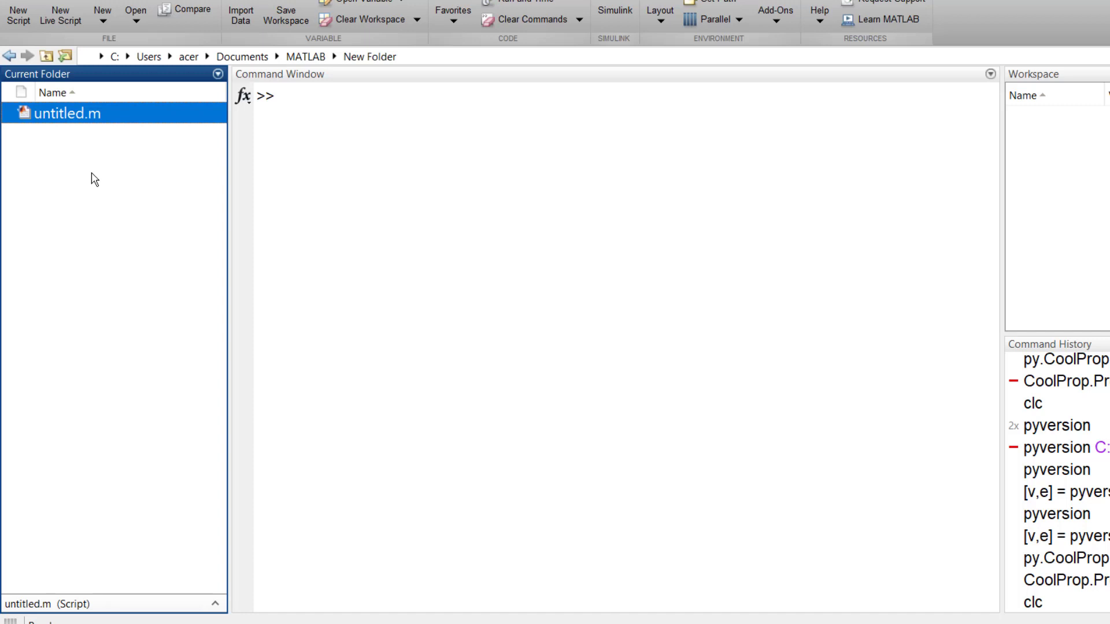
key(Return)
text(h1 = CoolProp.PropsSI('H', 'T', 300, 'P', 1e5, 'water'))
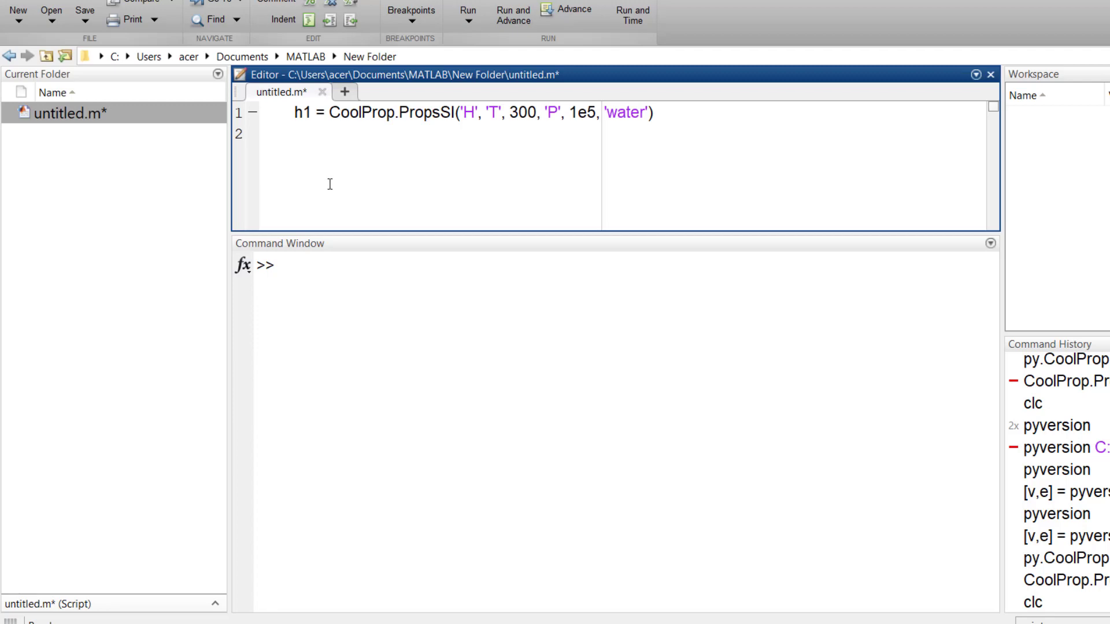
key(ctrl+s)
click(158, 197)
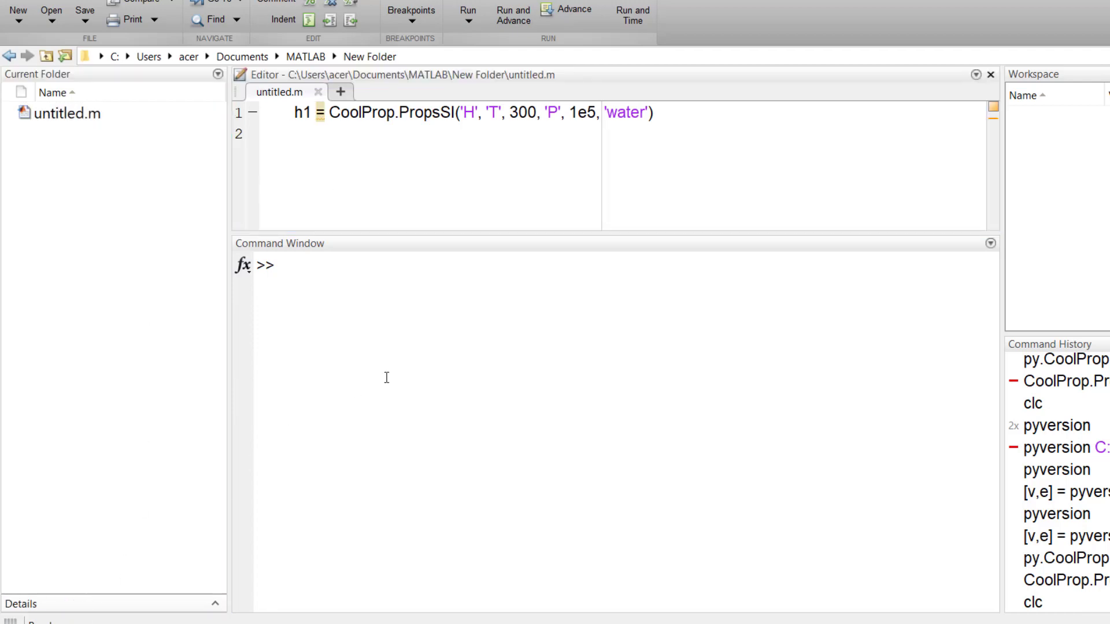
key(super+e)
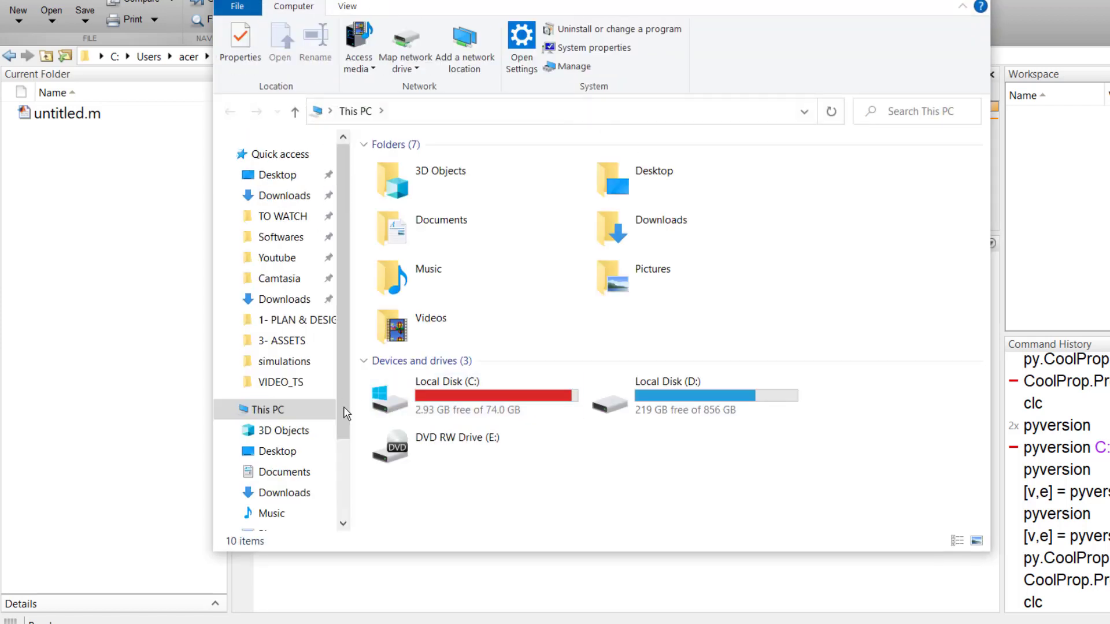
- In Documents\coolprop, select +CoolProp, CoolPropMATLAB_wrap, CoolPropsetup and SwigRef
click(293, 471)
double_click(439, 205)
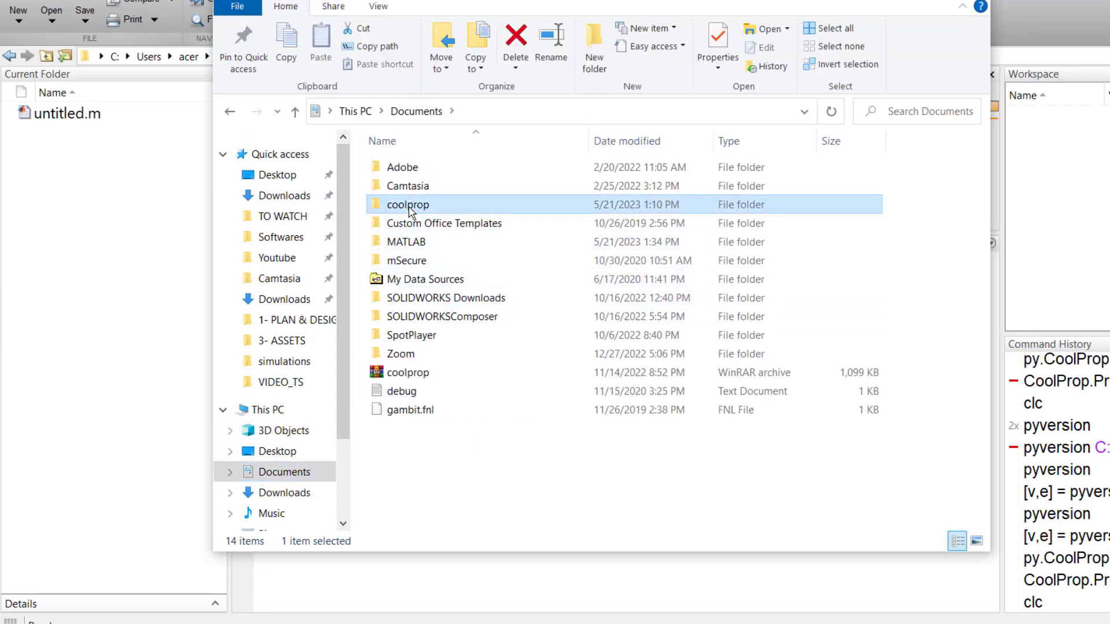
drag(491, 255, 421, 167)
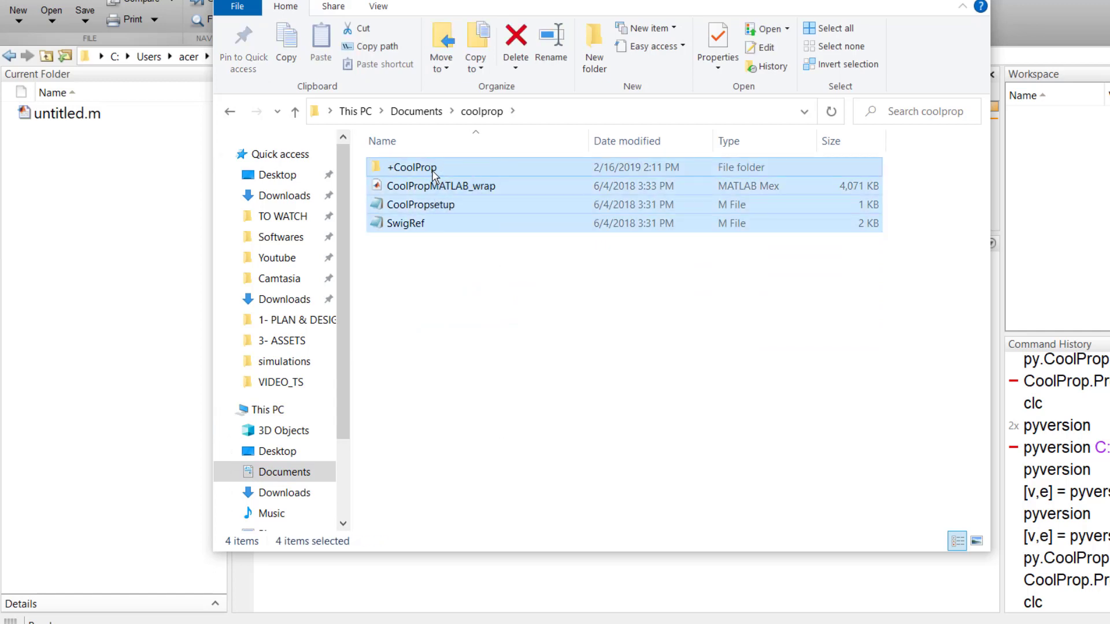
right_click(421, 168)
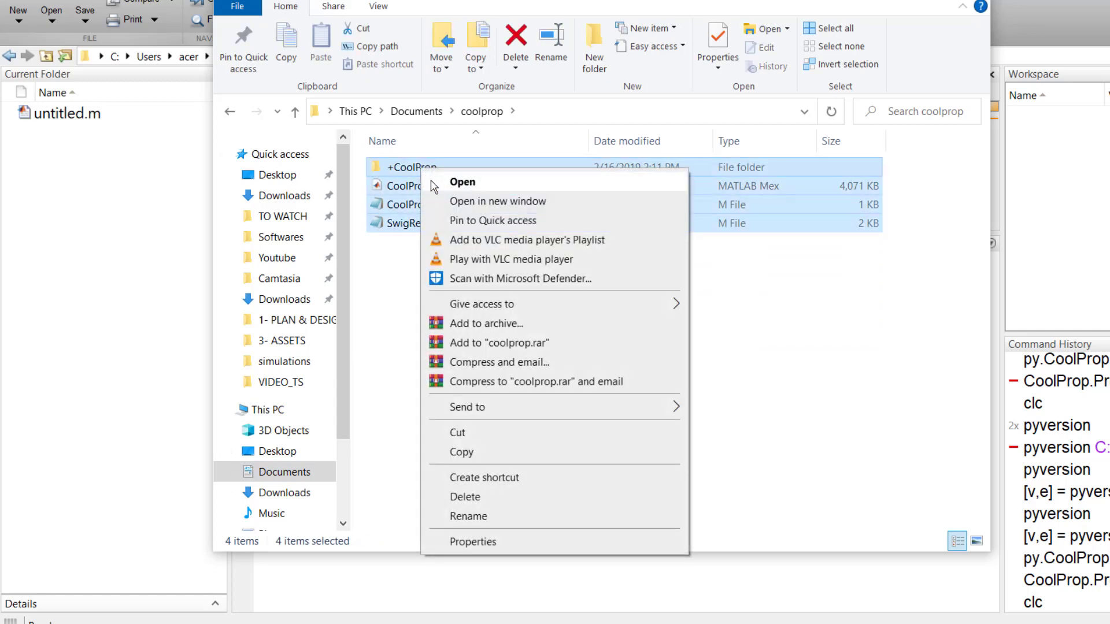
- Copy the four CoolProp items and paste them into MATLAB's New Folder beside untitled.m
click(462, 452)
click(92, 205)
right_click(62, 160)
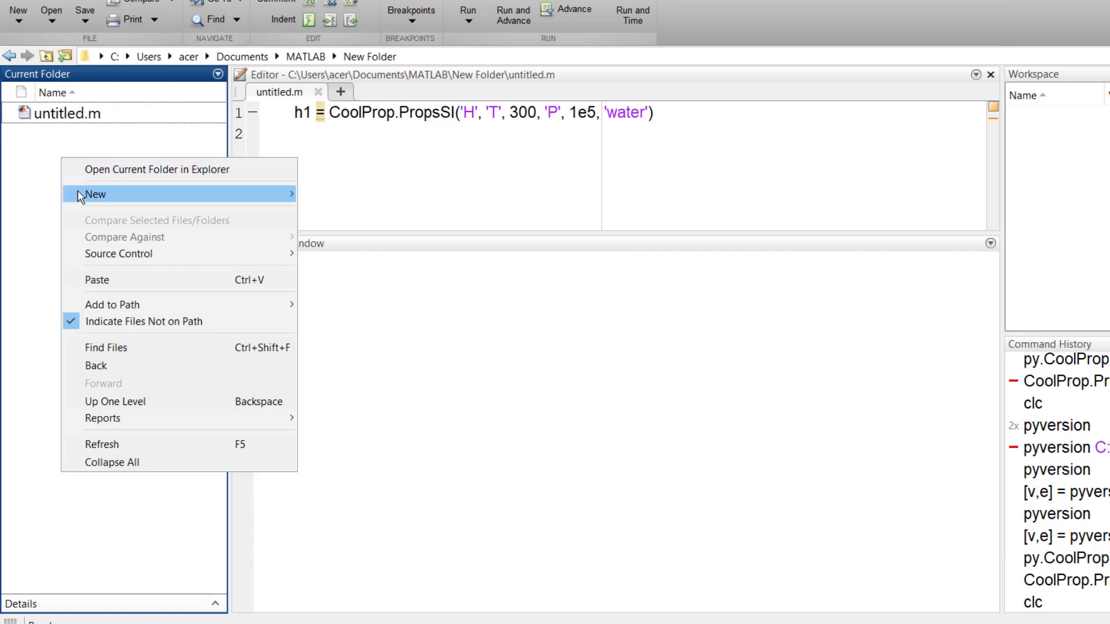
click(130, 284)
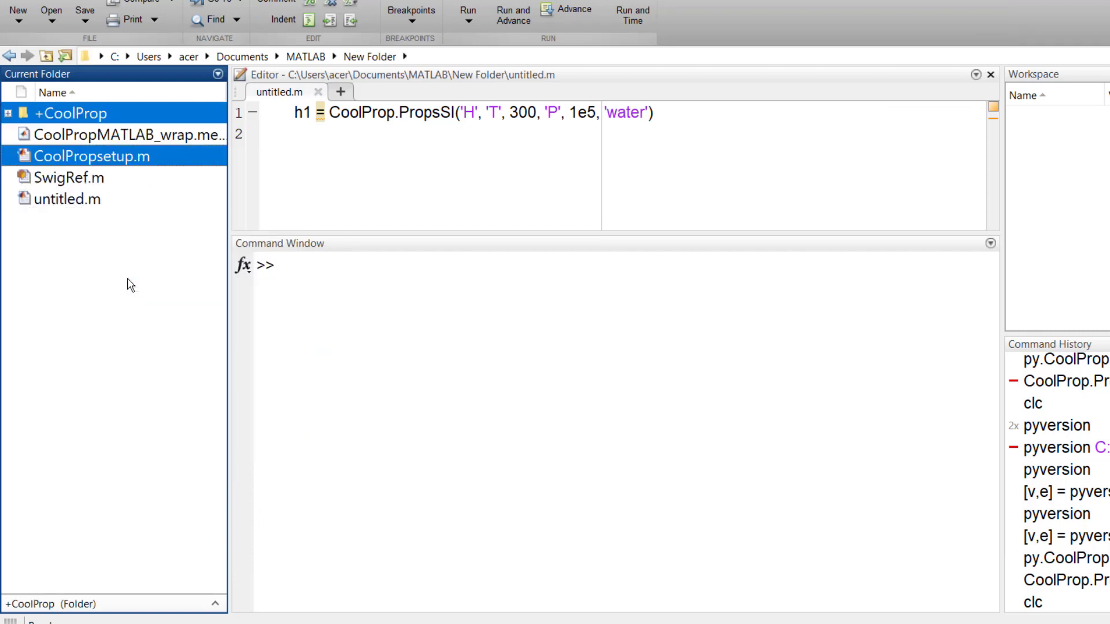
click(109, 265)
click(354, 172)
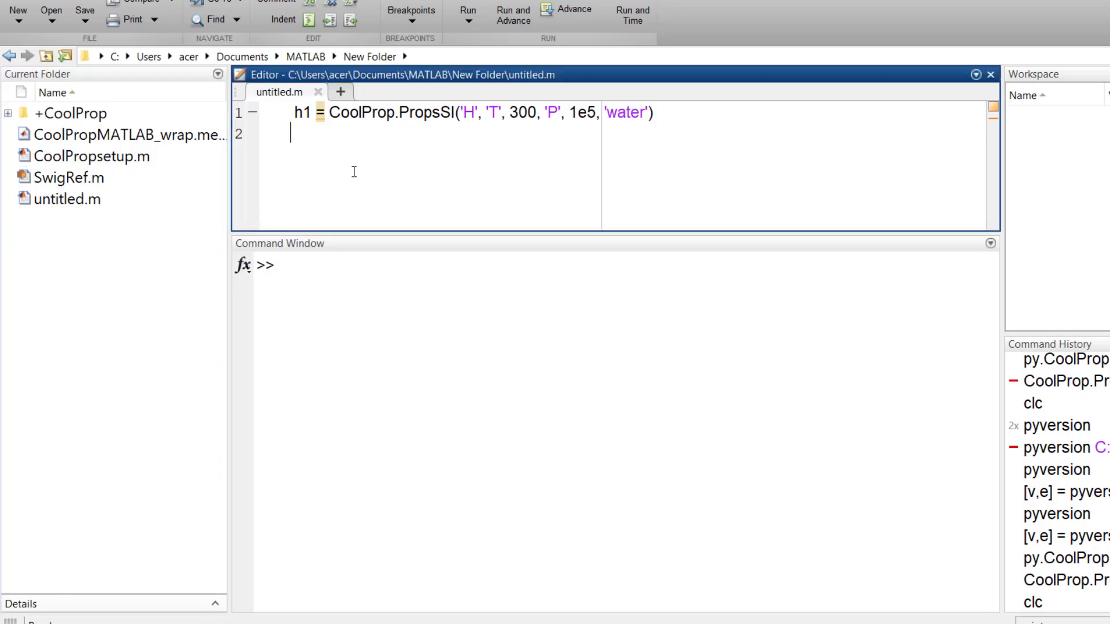